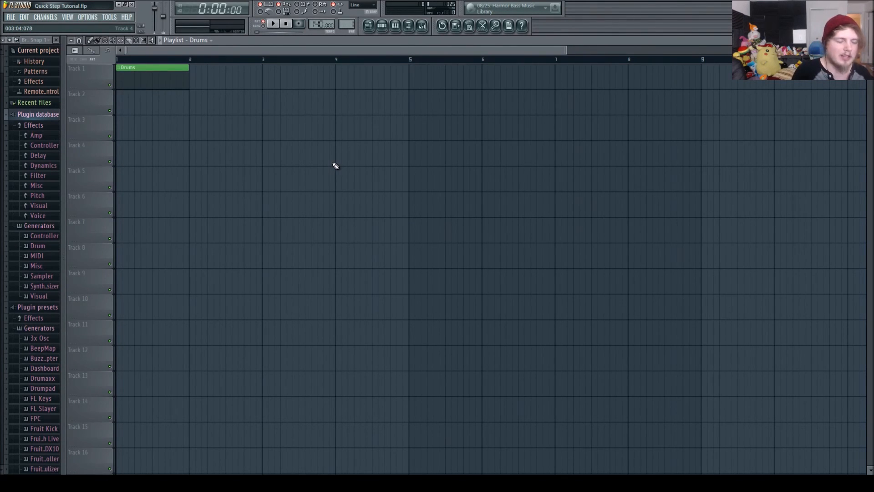
- Play the Drums pattern and duplicate its clip three times on Track 1 to fill the first four bars
{"action": "left_click", "coordinate": [382, 27]}
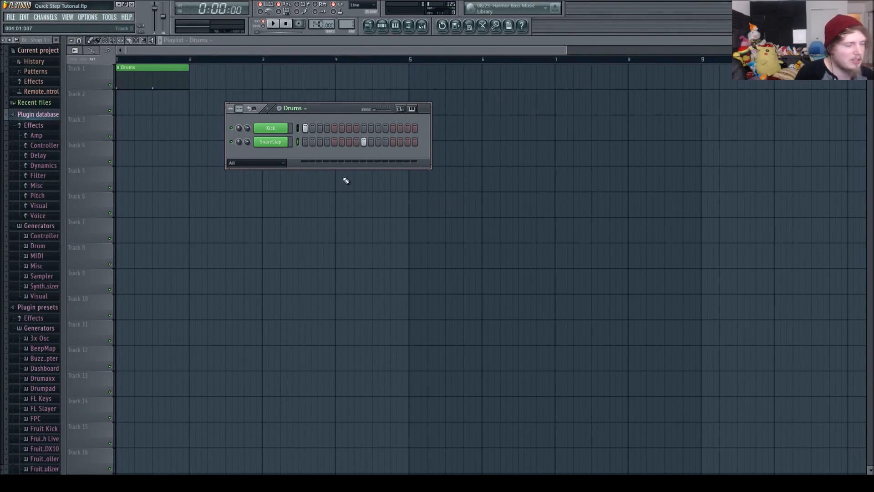
{"action": "key", "text": "space"}
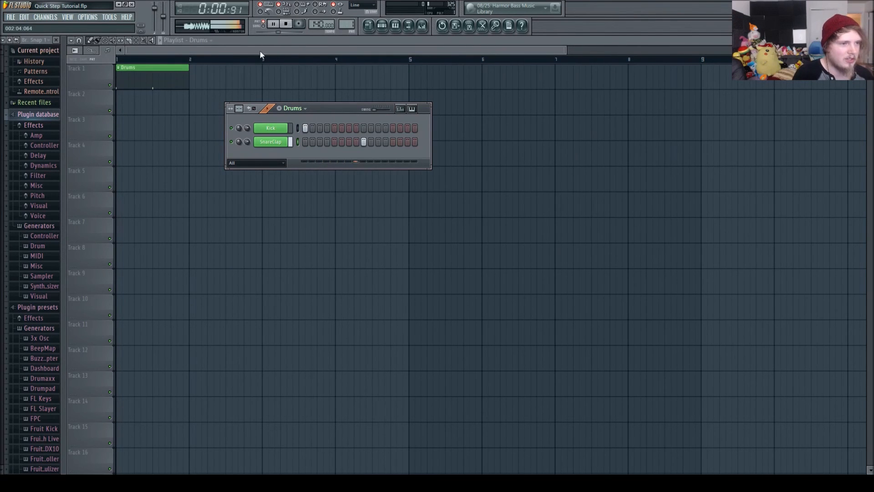
{"action": "left_click_drag", "start_coordinate": [249, 76], "coordinate": [147, 69]}
{"action": "key", "text": "ctrl+b"}
{"action": "key", "text": "ctrl+b"}
{"action": "key", "text": "ctrl+b"}
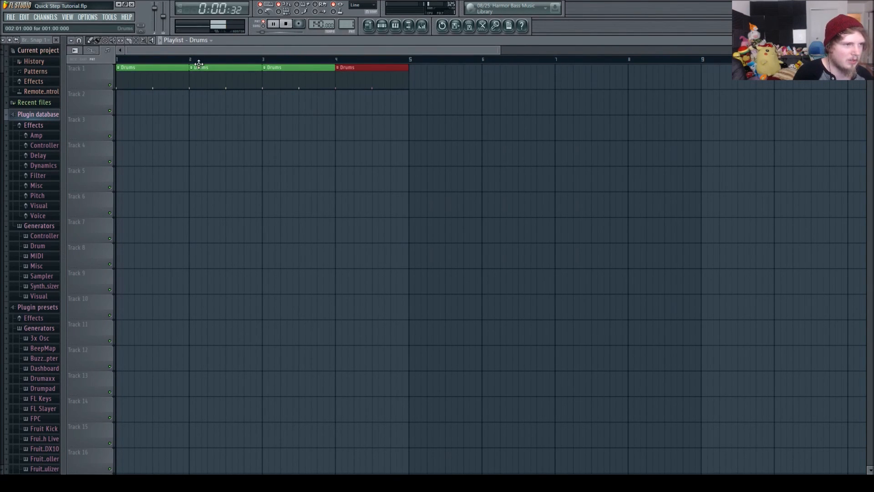
- Make the bar 2 Drums clip a unique pattern and add a kick on step 7 of it
{"action": "left_click", "coordinate": [217, 144]}
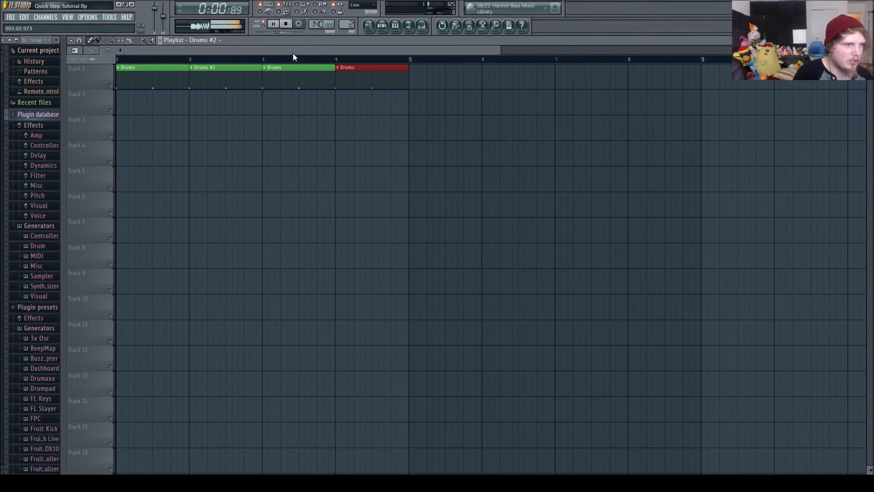
{"action": "left_click", "coordinate": [383, 25]}
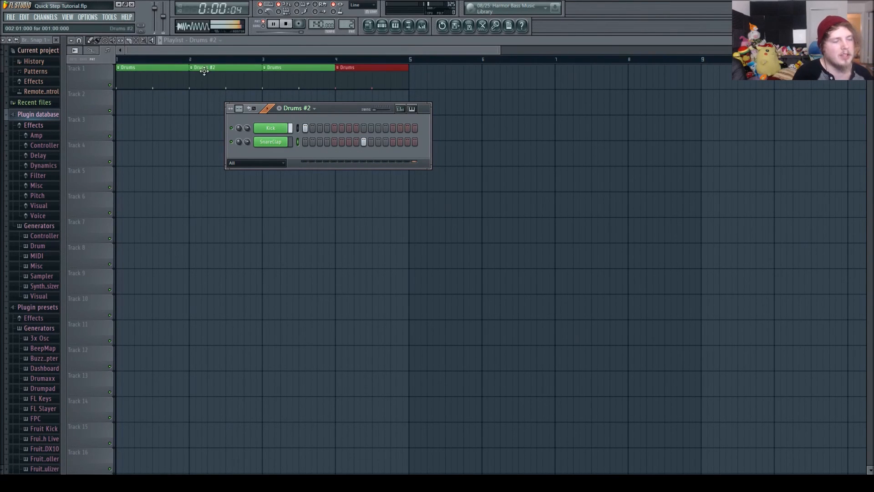
{"action": "scroll", "coordinate": [291, 109], "scroll_direction": "up", "scroll_amount": 1}
{"action": "scroll", "coordinate": [292, 109], "scroll_direction": "down", "scroll_amount": 1}
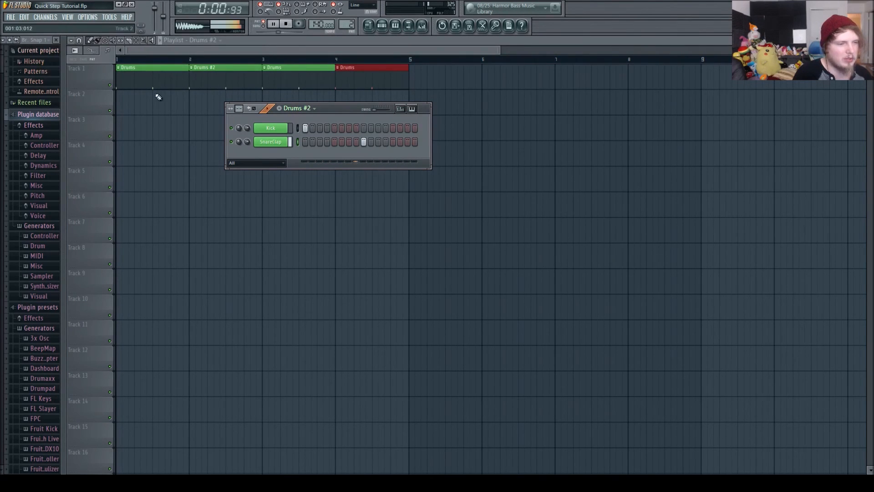
{"action": "left_click", "coordinate": [349, 128]}
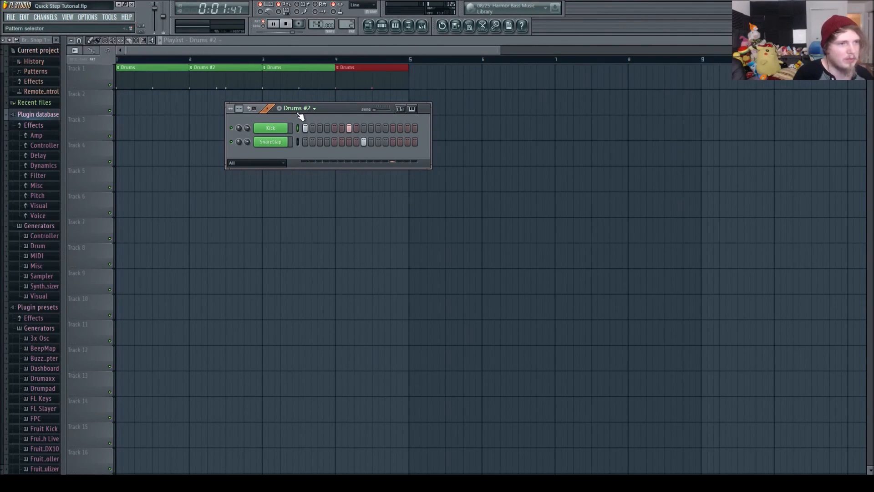
- Make the Drums clips in bars 3 and 4 unique patterns and show their steps in the sequencer
{"action": "left_click", "coordinate": [267, 66]}
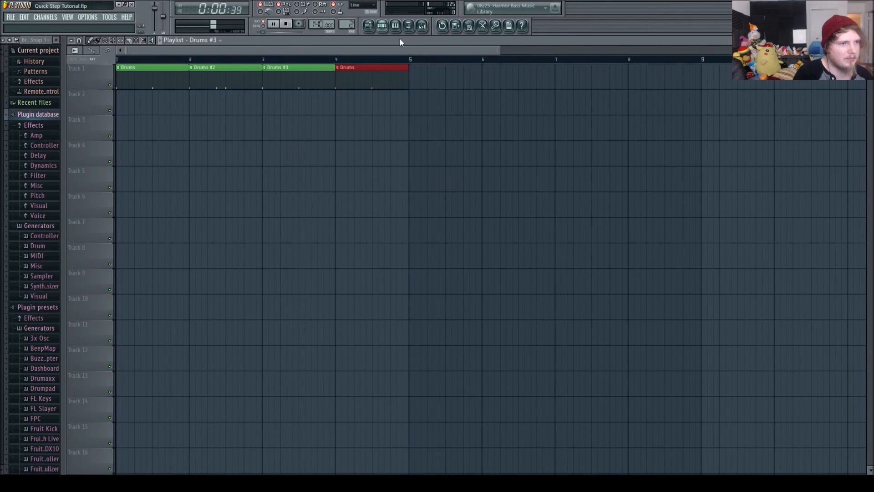
{"action": "left_click", "coordinate": [384, 28]}
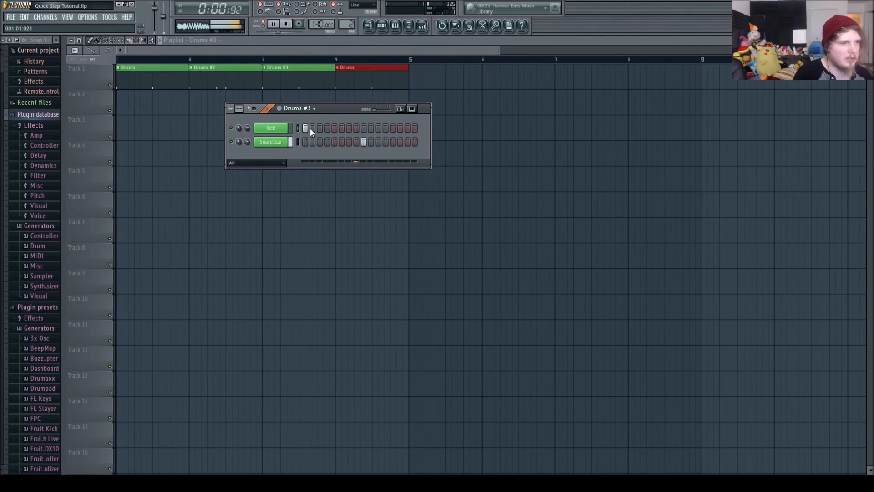
{"action": "left_click", "coordinate": [339, 69]}
{"action": "left_click", "coordinate": [359, 139]}
{"action": "left_click", "coordinate": [379, 28]}
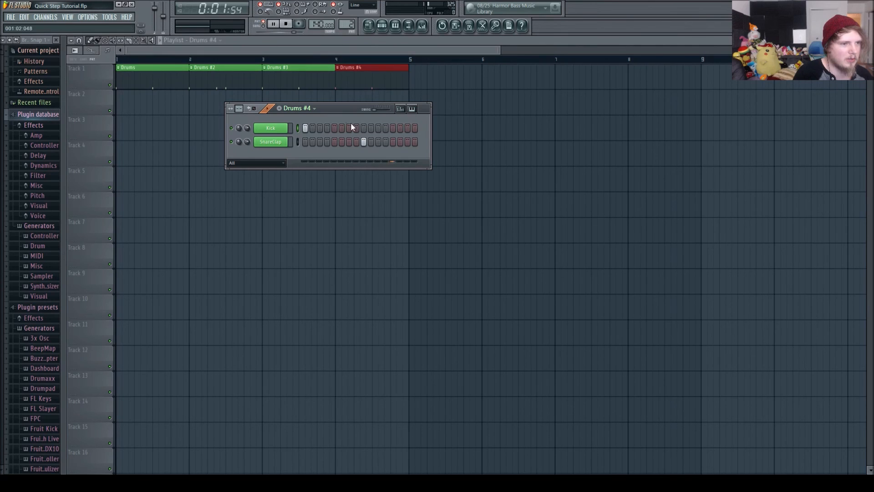
- Add kicks to the Drums #3 pattern on steps 4, 7, 13 and 15
{"action": "key", "text": "KP_Add"}
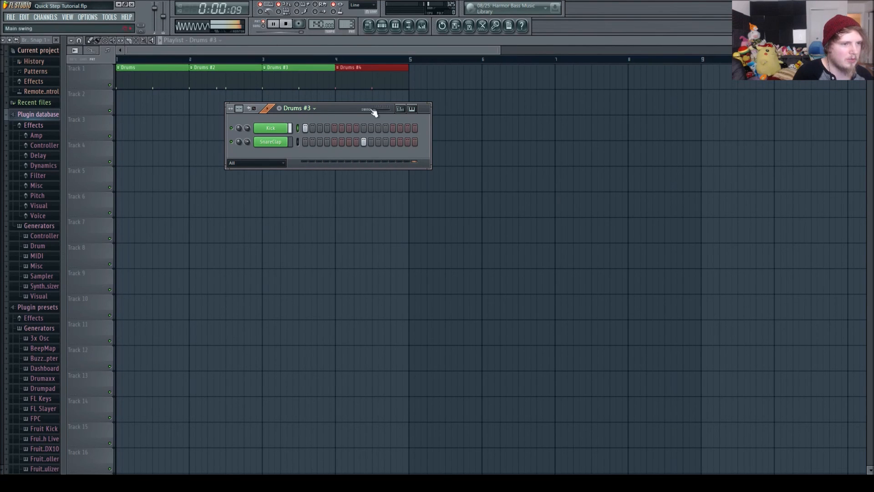
{"action": "left_click", "coordinate": [349, 128]}
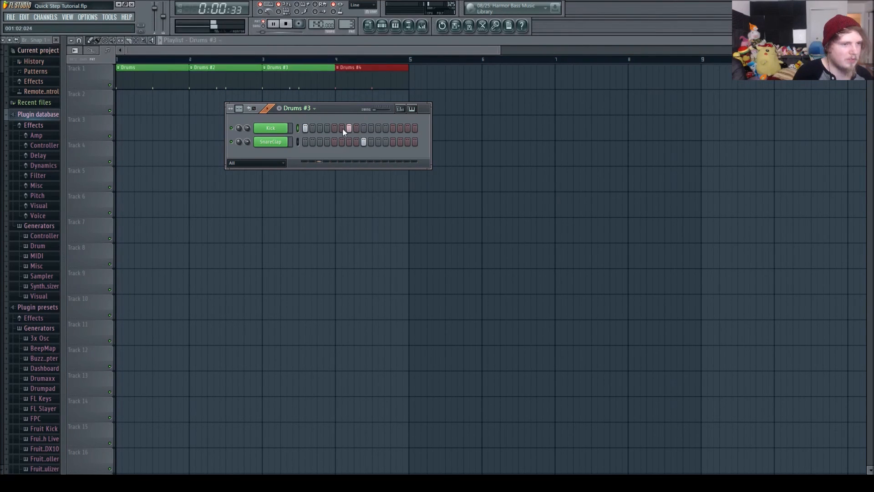
{"action": "left_click", "coordinate": [327, 130]}
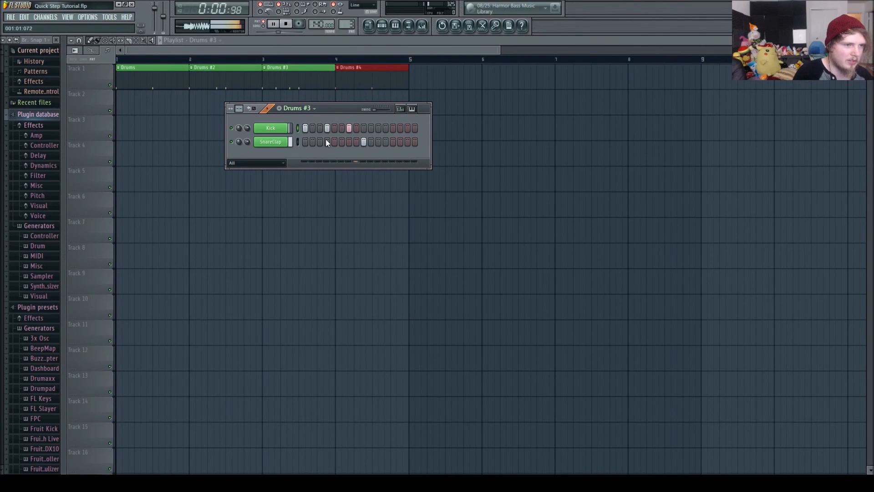
{"action": "left_click", "coordinate": [393, 129]}
{"action": "left_click", "coordinate": [407, 129]}
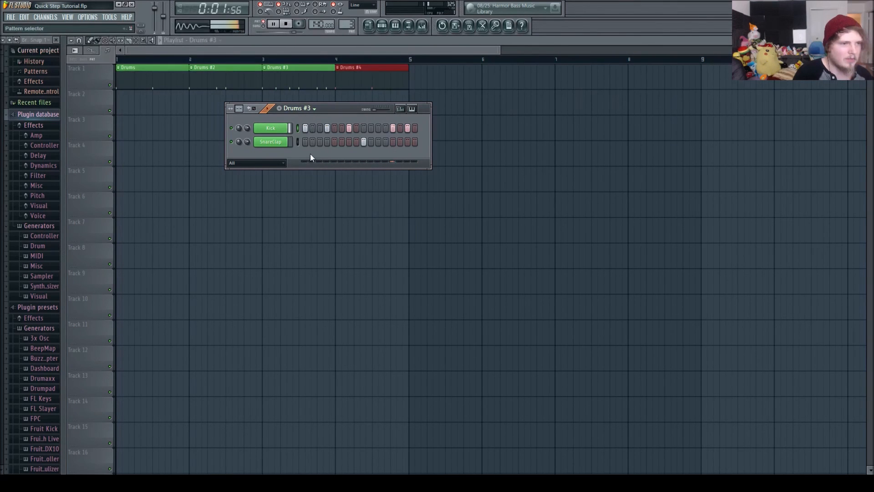
- Add kicks to the Drums #4 pattern on steps 3, 7 and 13
{"action": "key", "text": "KP_Subtract"}
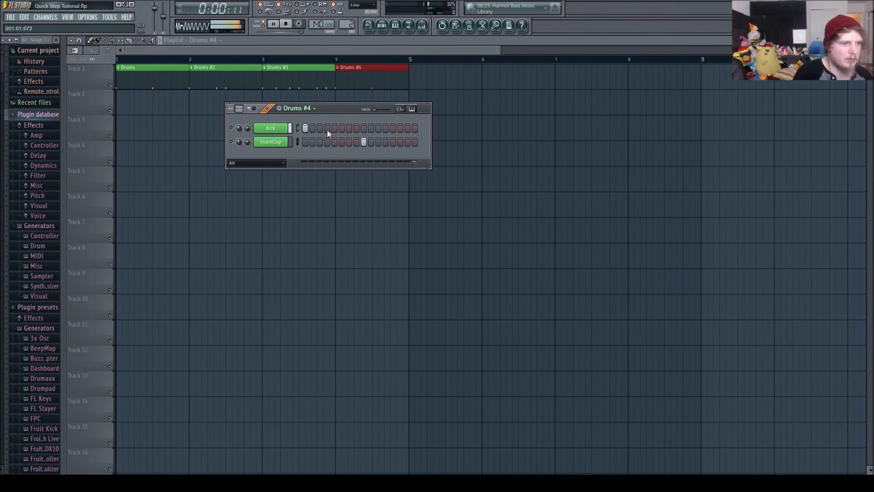
{"action": "left_click", "coordinate": [320, 128]}
{"action": "left_click", "coordinate": [356, 129]}
{"action": "left_click", "coordinate": [356, 128]}
{"action": "left_click", "coordinate": [349, 128]}
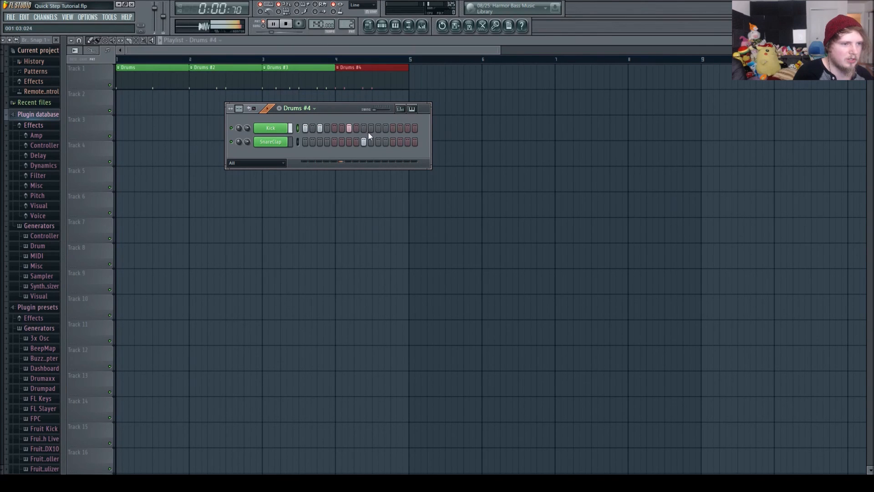
{"action": "left_click", "coordinate": [393, 129]}
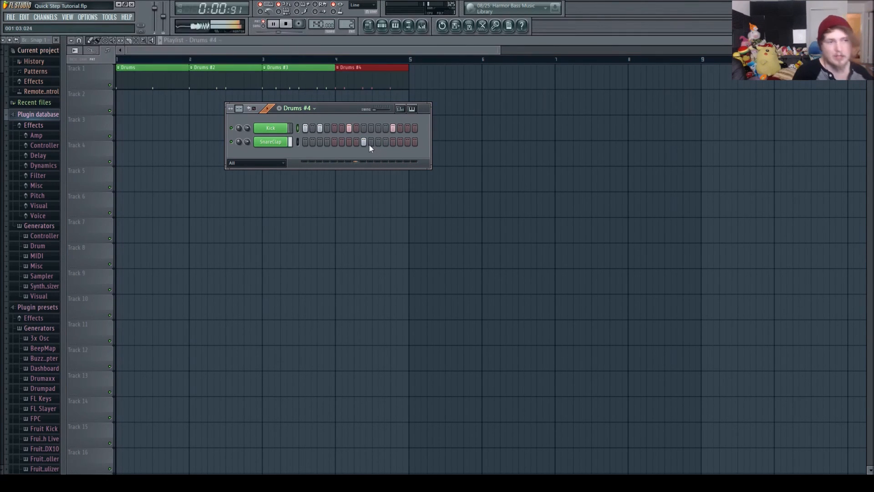
- Play the arrangement in song mode and label the first two mixer inserts Kick and SnareClap in green
{"action": "left_click", "coordinate": [263, 26]}
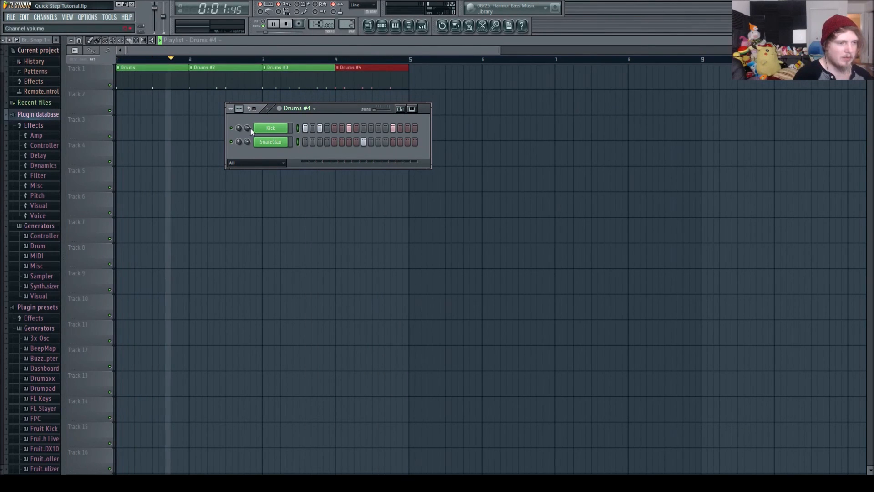
{"action": "left_click", "coordinate": [422, 27]}
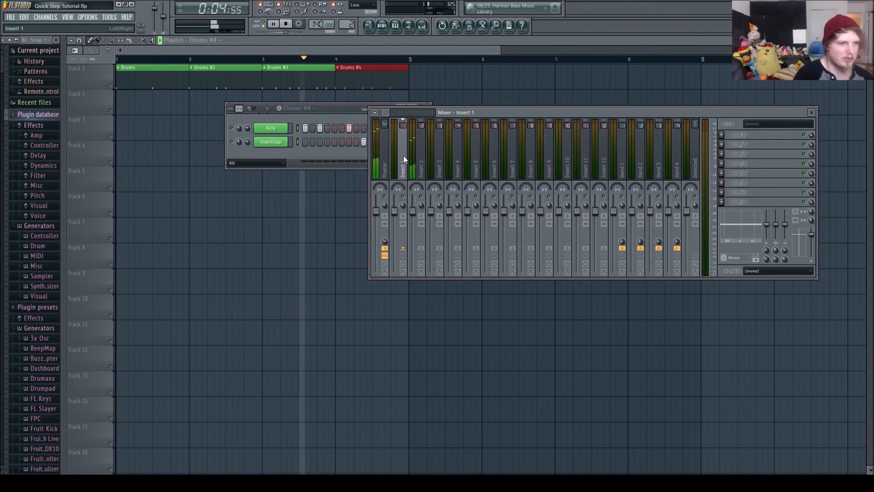
{"action": "left_click", "coordinate": [544, 181]}
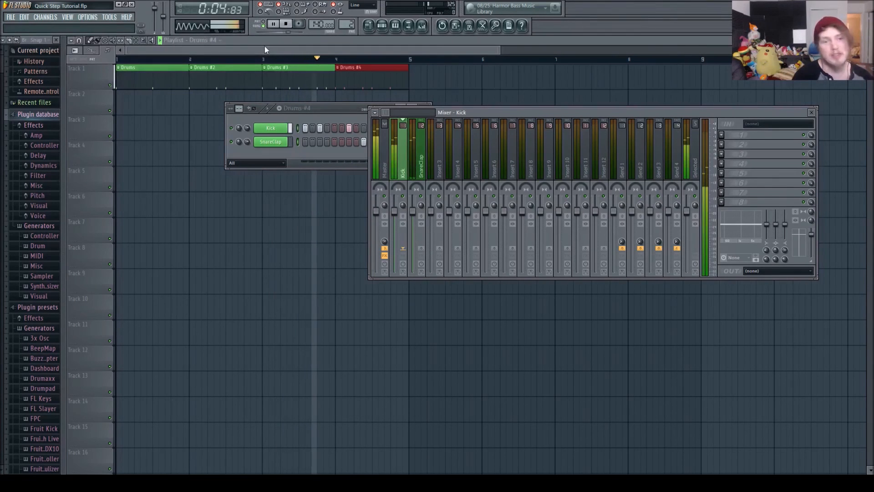
{"action": "key", "text": "space"}
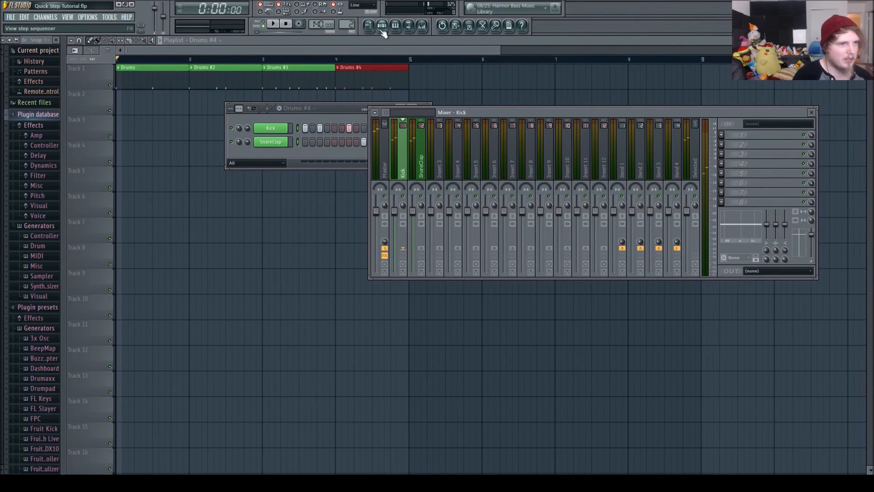
- Switch to the empty Pattern 6 and add a 3x Osc channel for the next sound
{"action": "scroll", "coordinate": [348, 26], "scroll_direction": "up", "scroll_amount": 1}
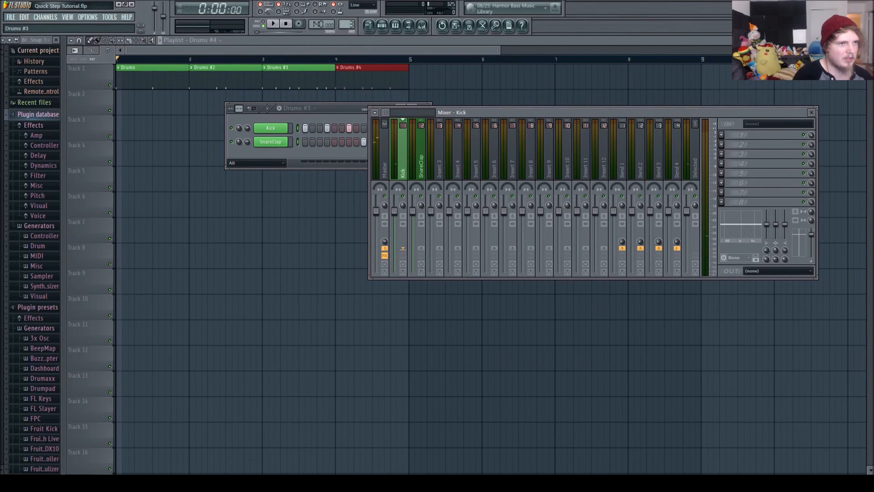
{"action": "left_click_drag", "start_coordinate": [349, 25], "coordinate": [349, 19]}
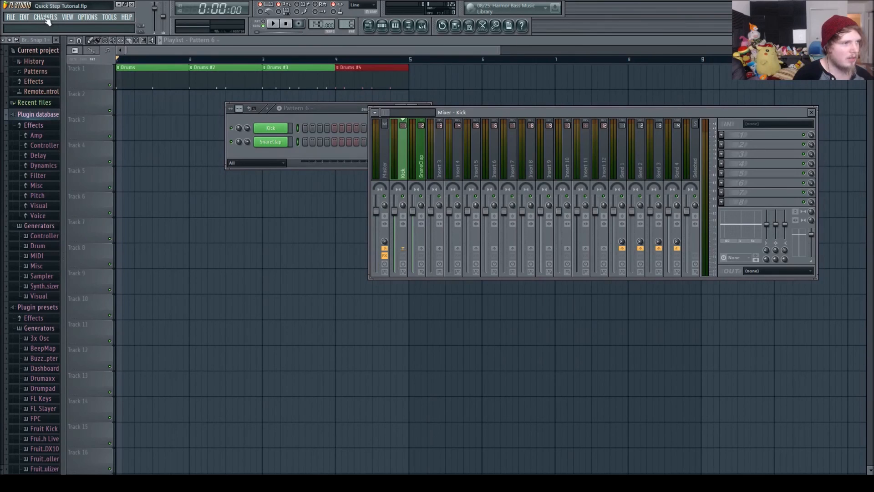
{"action": "left_click", "coordinate": [160, 153]}
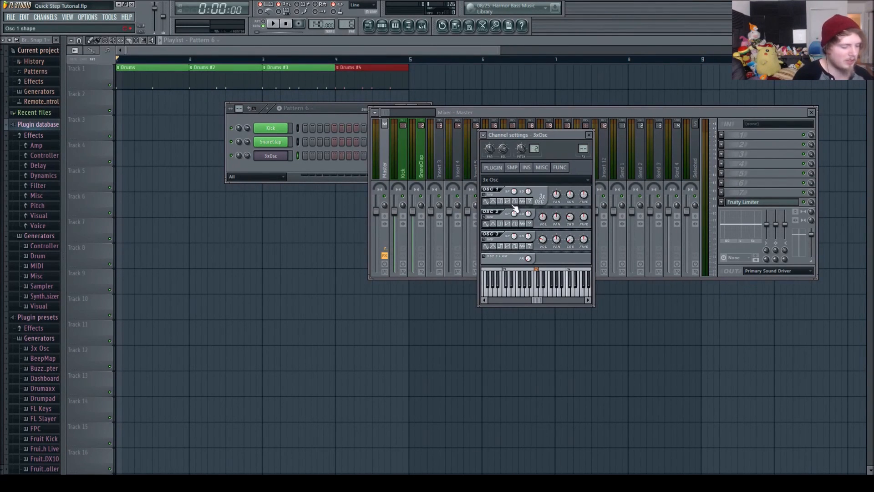
- Lower the 3x Osc coarse pitch to -24 semitones and set oscillator 1's fine pitch to -15 cents, auditioning with test notes
{"action": "key", "text": "z"}
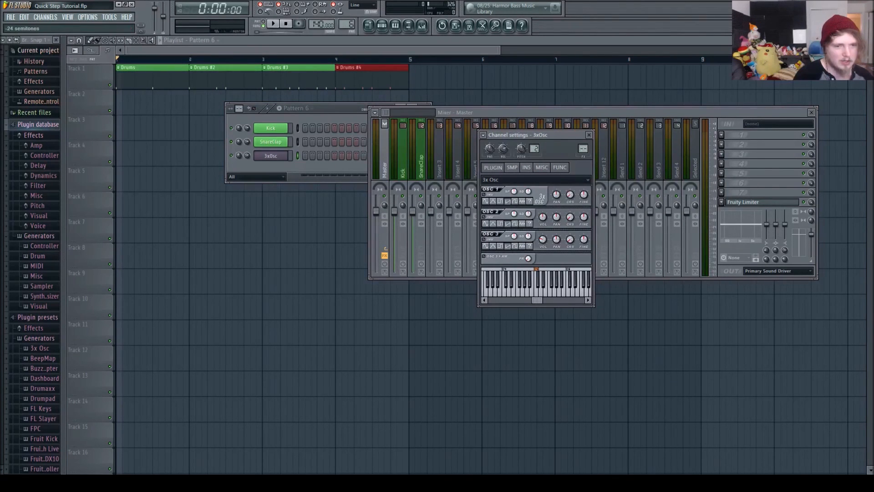
{"action": "key", "text": "z"}
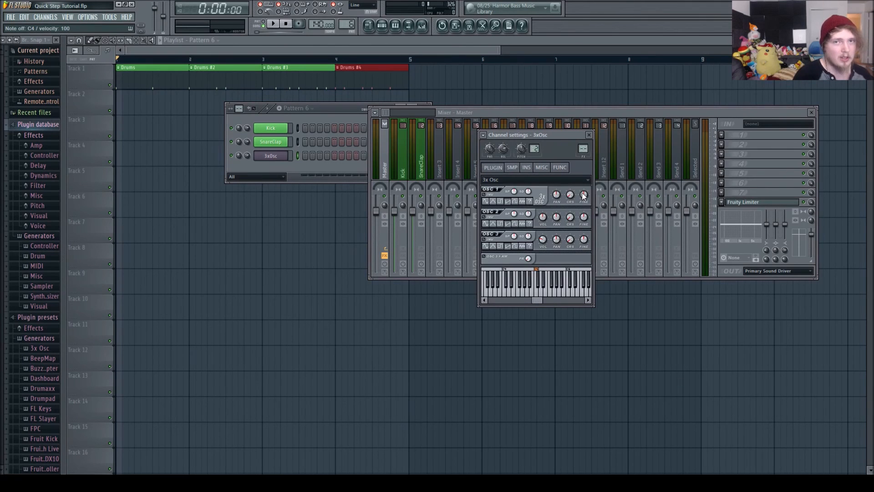
{"action": "left_click_drag", "start_coordinate": [583, 195], "coordinate": [583, 195]}
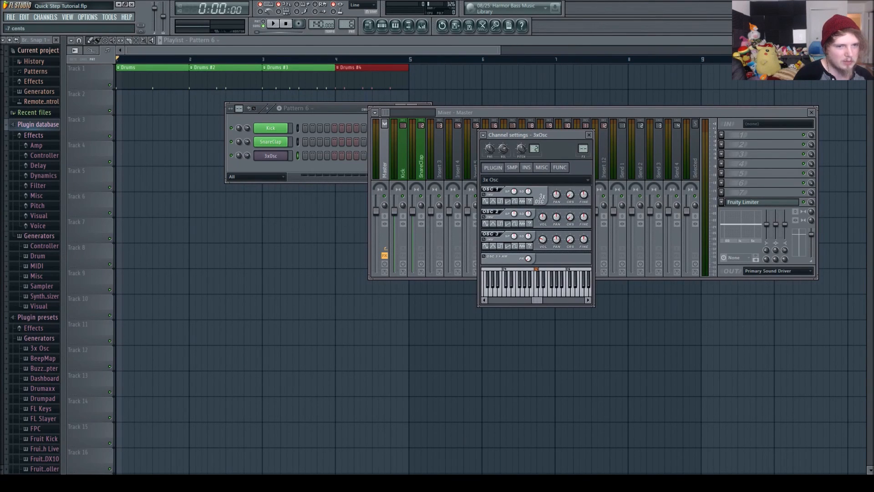
{"action": "left_click_drag", "start_coordinate": [583, 195], "coordinate": [583, 200]}
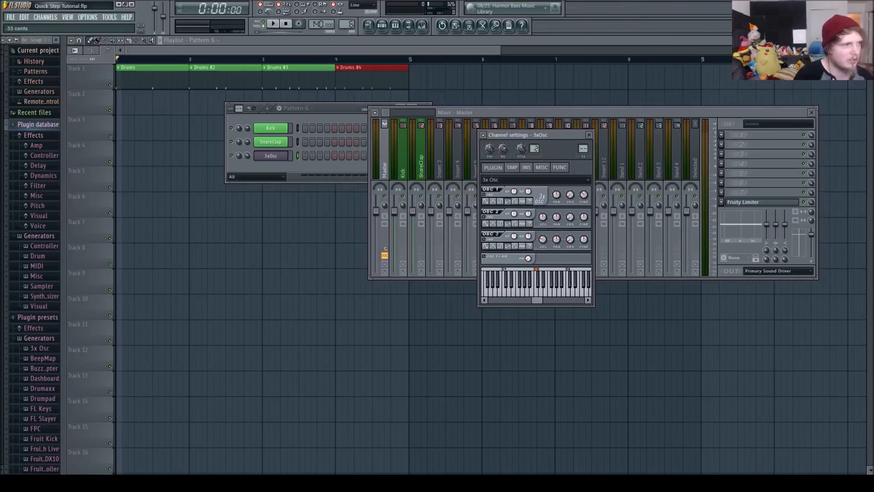
{"action": "left_click_drag", "start_coordinate": [583, 200], "coordinate": [583, 199]}
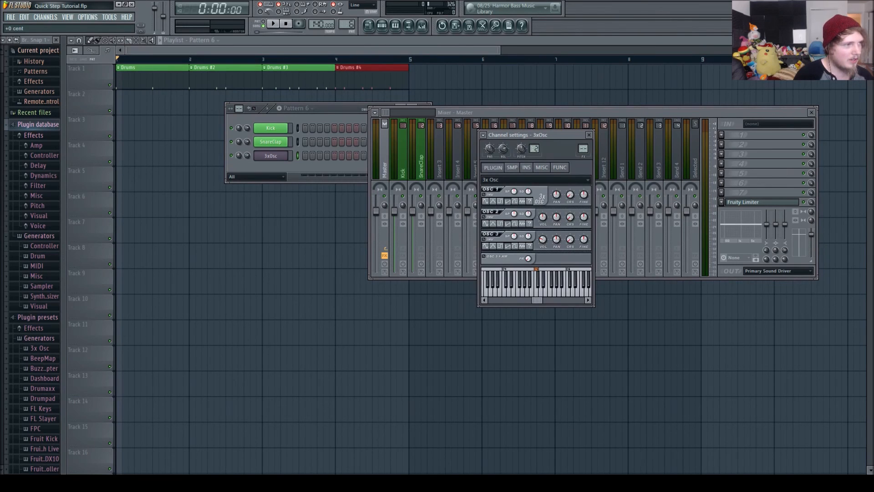
{"action": "left_click_drag", "start_coordinate": [584, 194], "coordinate": [583, 198]}
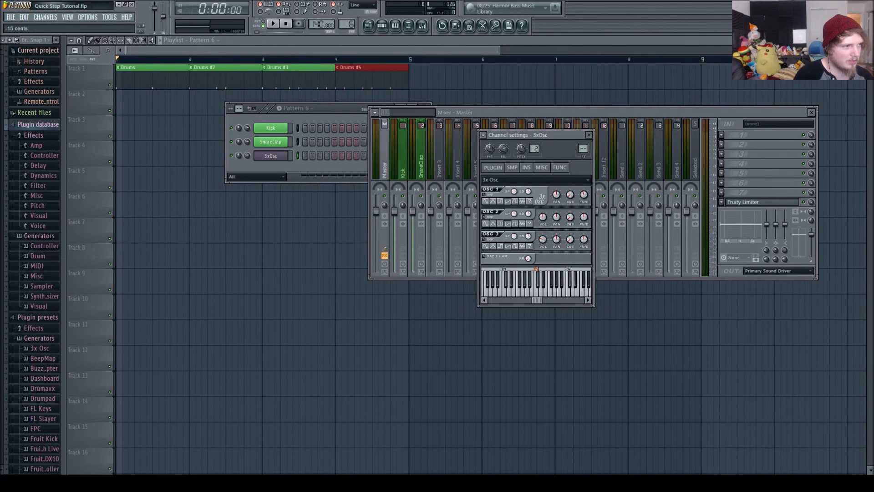
- Detune oscillator 2's fine pitch upward to about +13 cents and audition the detuned sound with a C4 note
{"action": "left_click", "coordinate": [584, 219]}
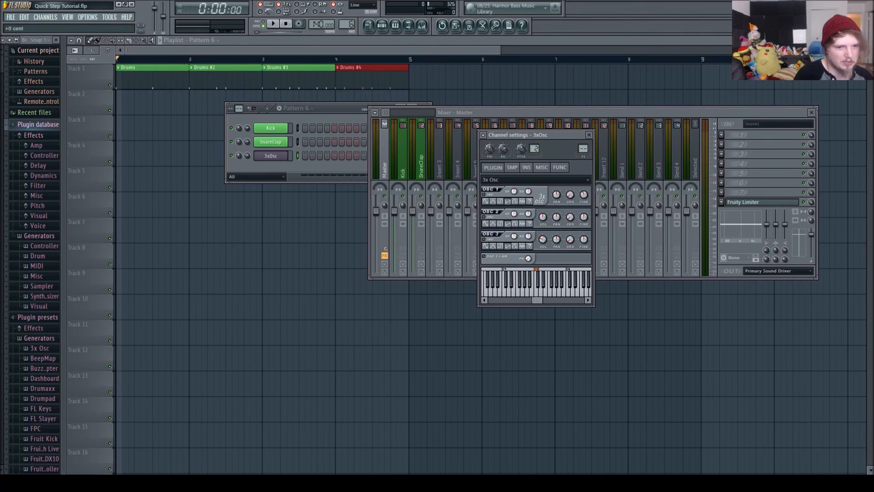
{"action": "left_click_drag", "start_coordinate": [584, 217], "coordinate": [584, 200]}
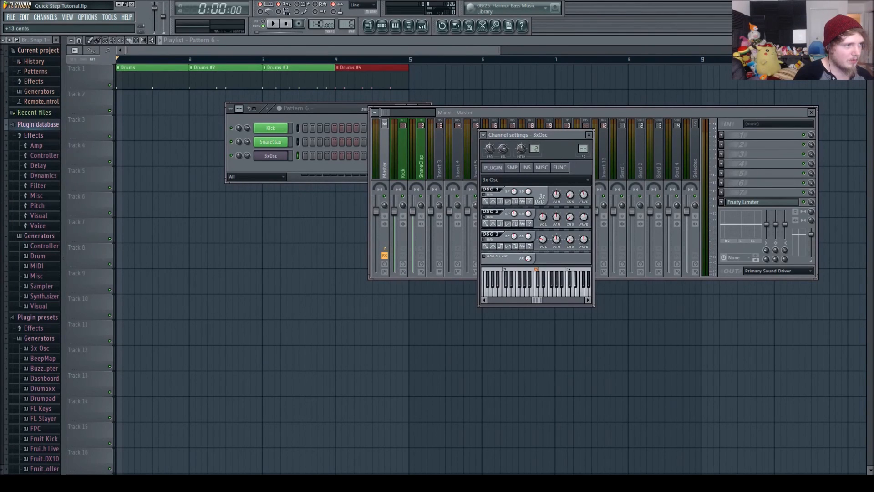
{"action": "left_click_drag", "start_coordinate": [584, 217], "coordinate": [584, 214]}
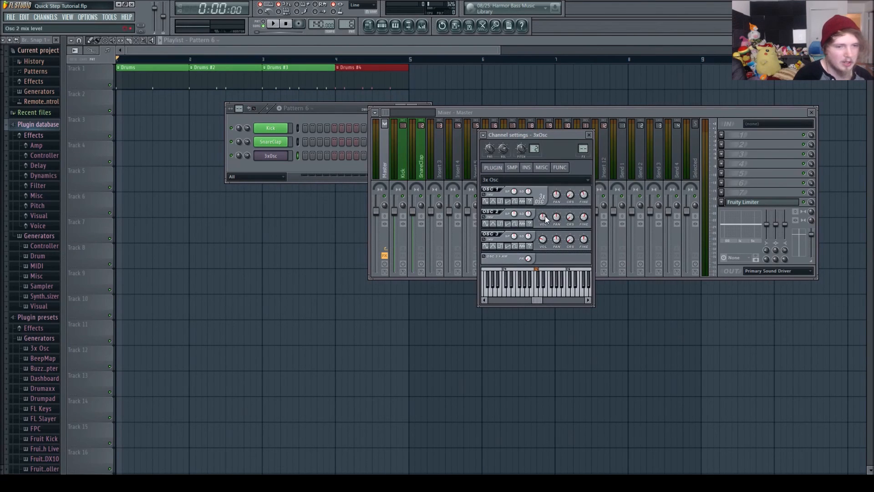
{"action": "key", "text": "z"}
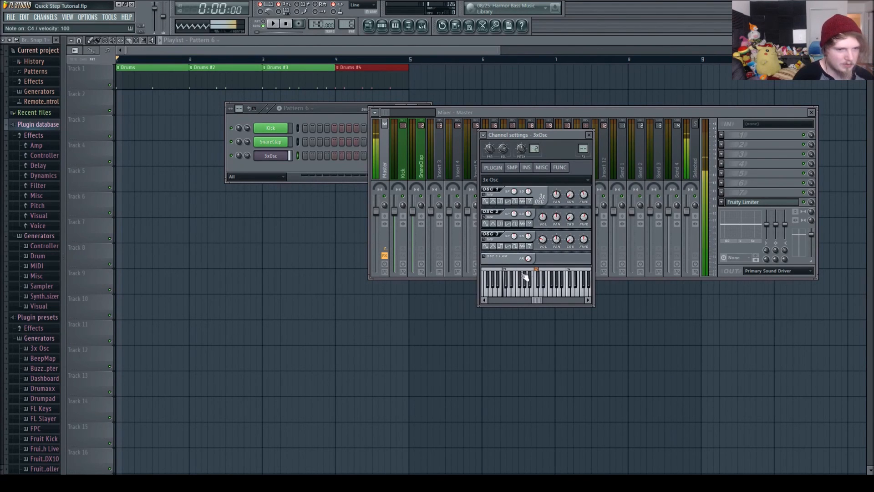
{"action": "key", "text": "z"}
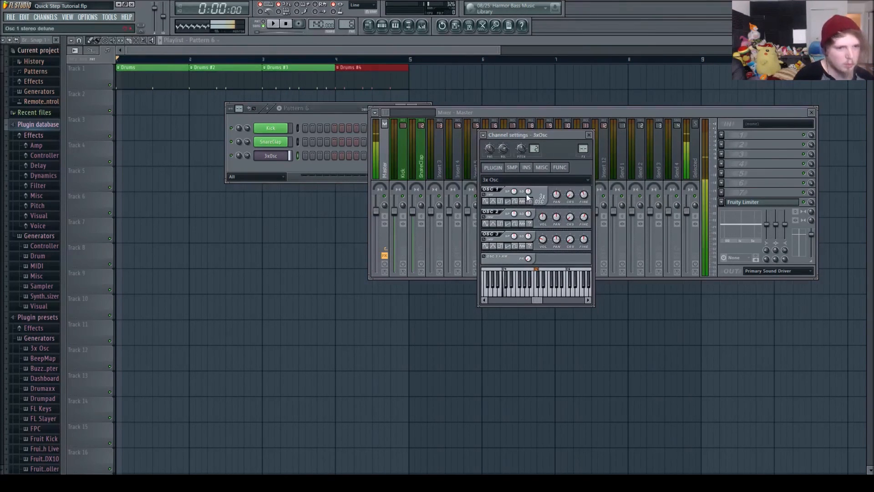
- Set oscillator 1's stereo detune to -12 cents, auditioning the sound with C4 notes while adjusting
{"action": "left_click_drag", "start_coordinate": [528, 191], "coordinate": [528, 193]}
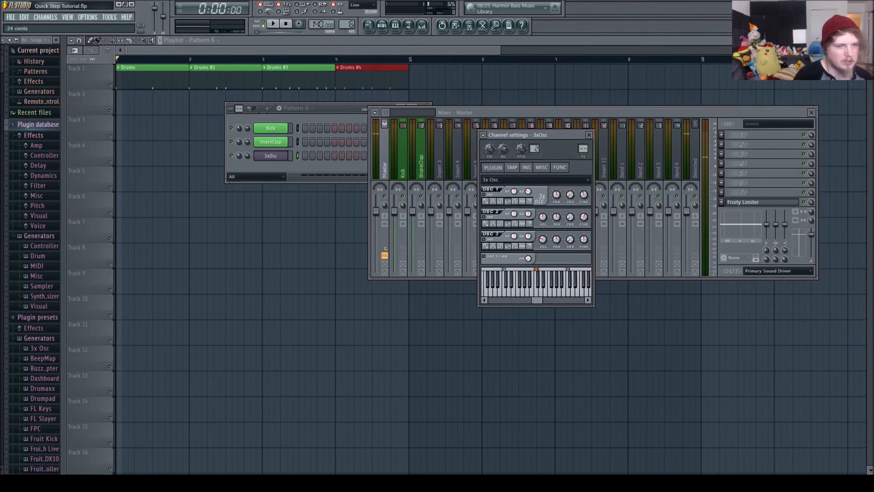
{"action": "key", "text": "z"}
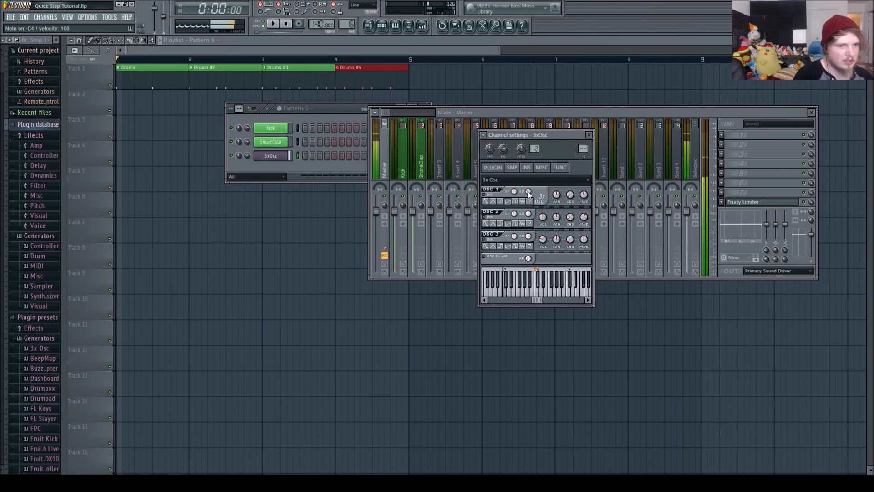
{"action": "left_click_drag", "start_coordinate": [528, 193], "coordinate": [528, 194]}
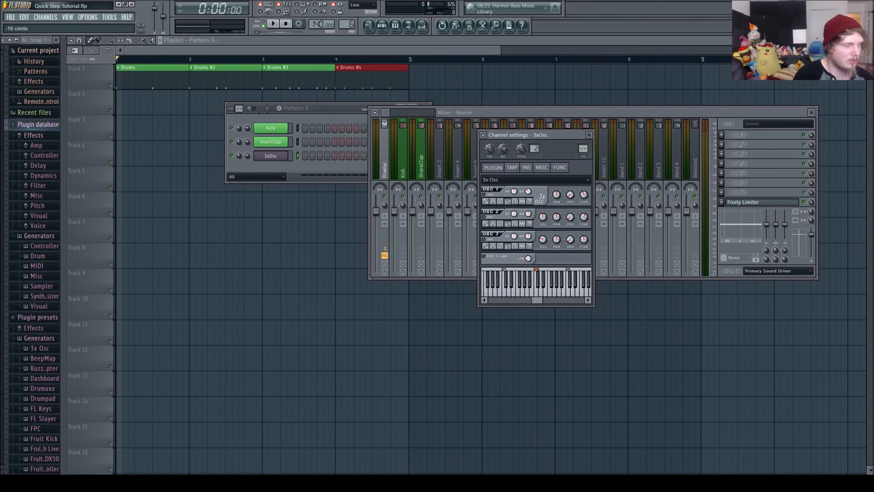
{"action": "key", "text": "z"}
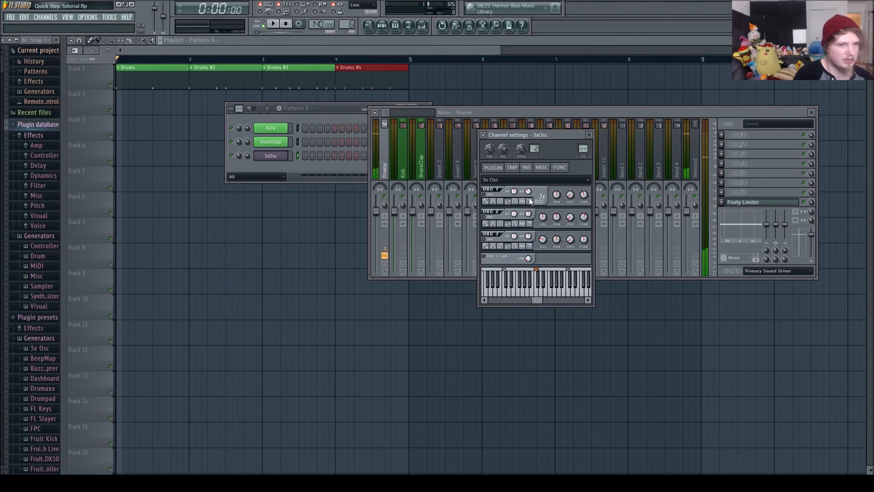
{"action": "left_click_drag", "start_coordinate": [583, 195], "coordinate": [584, 193]}
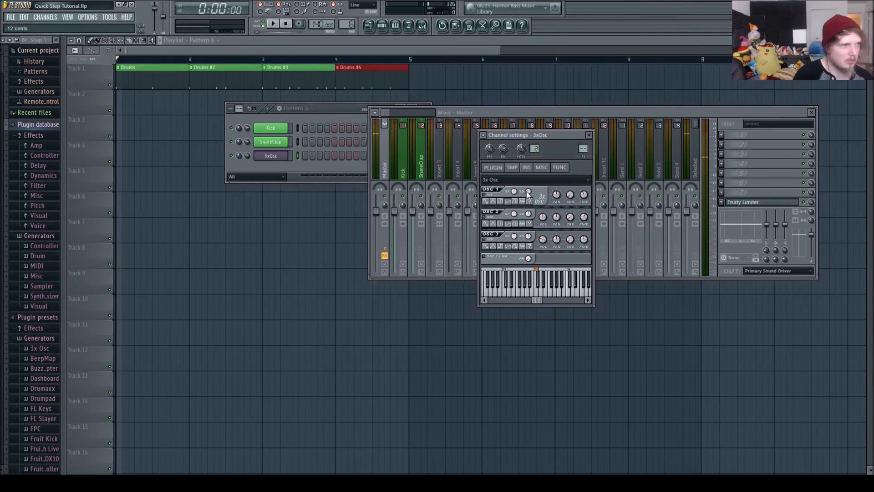
{"action": "key", "text": "z"}
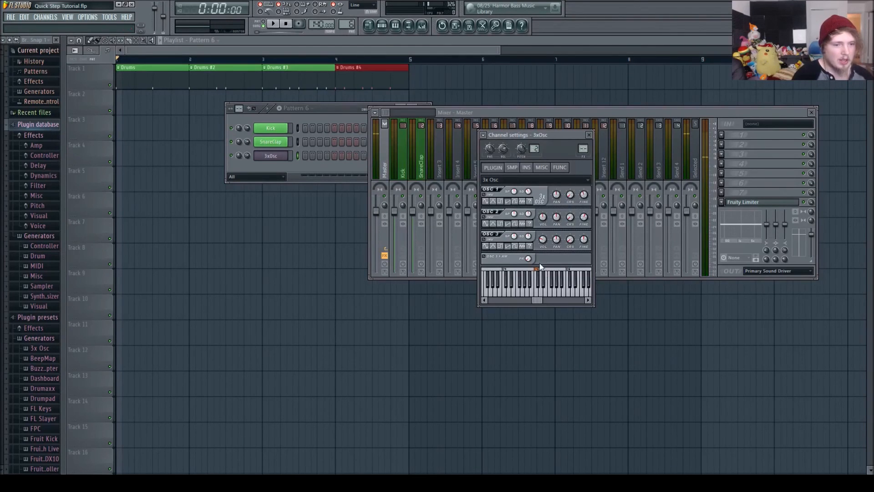
- Rename the 3x Osc channel BASSSSSS with a blue-purple colour and select mixer insert 3
{"action": "left_click", "coordinate": [279, 162]}
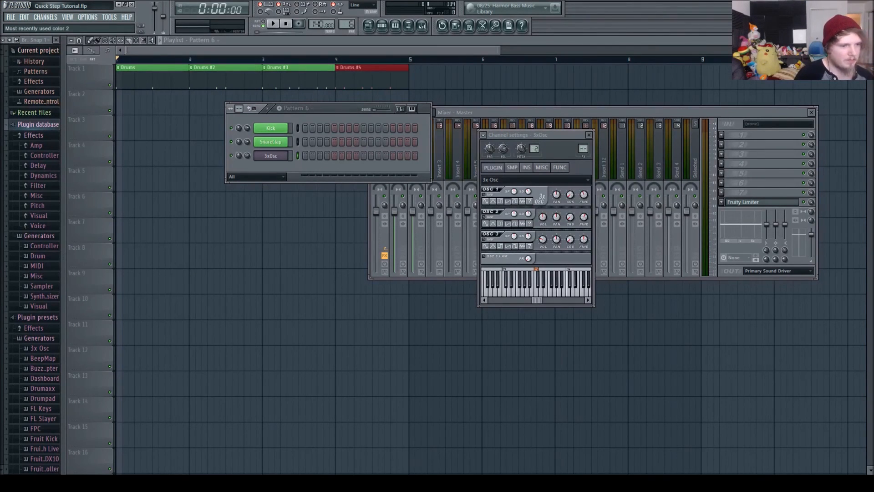
{"action": "key", "text": "Return"}
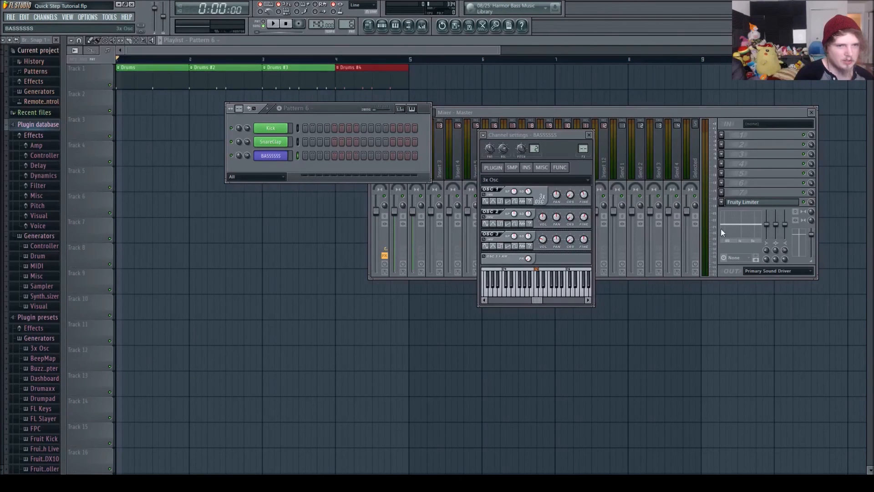
{"action": "left_click", "coordinate": [479, 112]}
{"action": "left_click", "coordinate": [439, 168]}
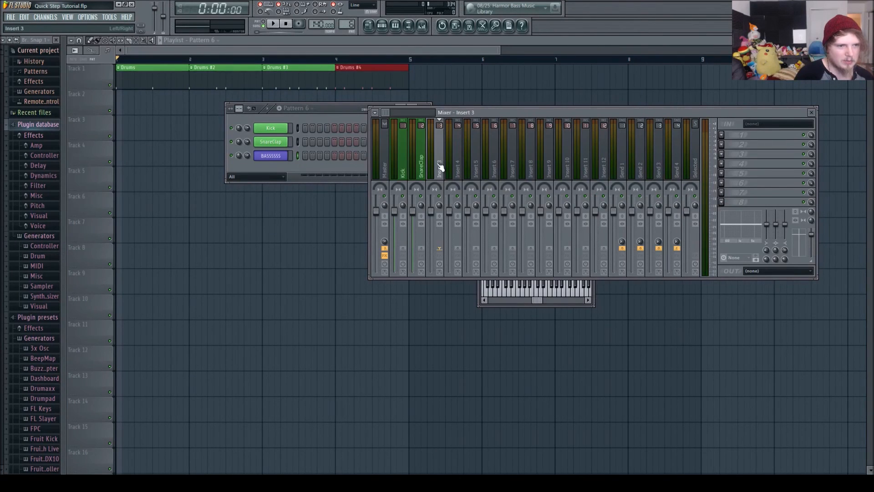
- Open the piano roll of the BASSSSSS channel
{"action": "left_click", "coordinate": [283, 156]}
{"action": "right_click", "coordinate": [282, 157]}
{"action": "left_click", "coordinate": [281, 169]}
{"action": "mouse_move", "coordinate": [142, 250]}
{"action": "left_mouse_down"}
{"action": "mouse_move", "coordinate": [50, 274]}
{"action": "mouse_move", "coordinate": [20, 229]}
{"action": "mouse_move", "coordinate": [19, 310]}
{"action": "mouse_move", "coordinate": [20, 240]}
{"action": "left_mouse_up"}
{"action": "right_click", "coordinate": [127, 241]}
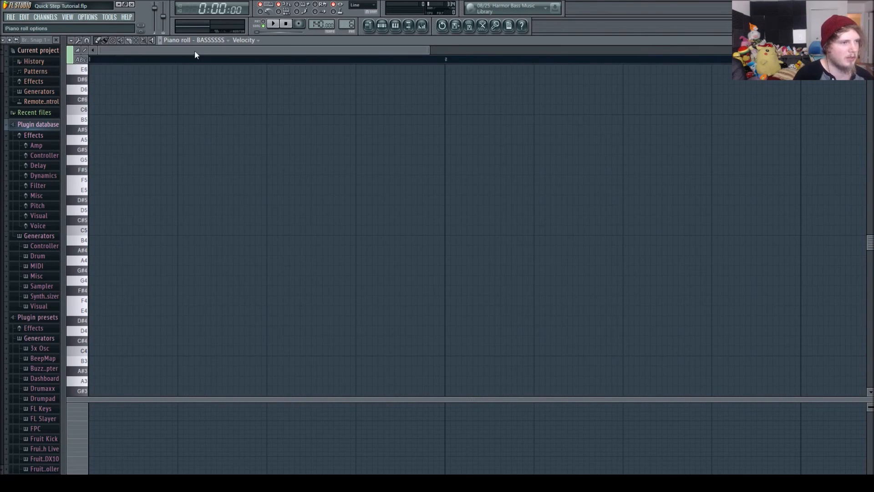
{"action": "mouse_move", "coordinate": [137, 230]}
{"action": "left_mouse_down"}
{"action": "mouse_move", "coordinate": [67, 327]}
{"action": "mouse_move", "coordinate": [67, 353]}
{"action": "mouse_move", "coordinate": [66, 251]}
{"action": "mouse_move", "coordinate": [66, 262]}
{"action": "left_mouse_up"}
{"action": "left_click", "coordinate": [175, 222]}
{"action": "left_click_drag", "start_coordinate": [175, 221], "coordinate": [269, 230]}
{"action": "left_click", "coordinate": [430, 294]}
{"action": "left_click_drag", "start_coordinate": [430, 294], "coordinate": [506, 307]}
{"action": "right_click", "coordinate": [513, 307]}
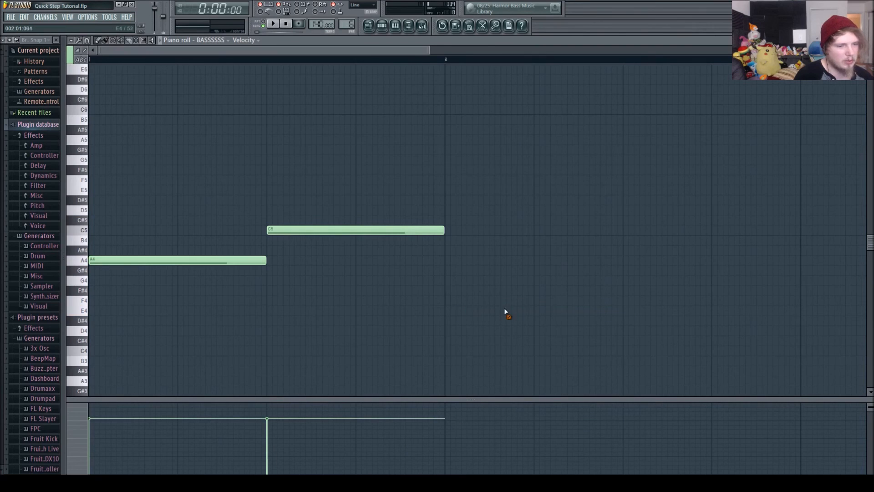
{"action": "right_click", "coordinate": [320, 230]}
{"action": "left_click_drag", "start_coordinate": [266, 261], "coordinate": [444, 237]}
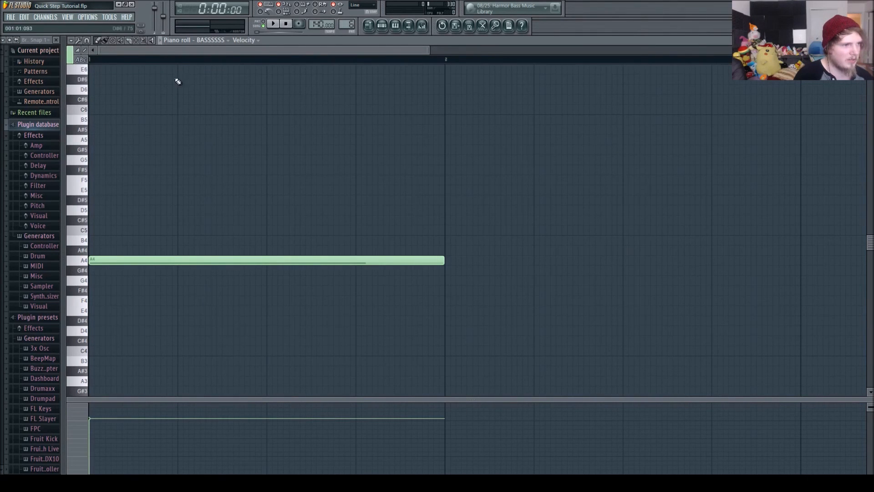
{"action": "right_click", "coordinate": [155, 258]}
- Stamp a one-bar minor chord at the start of bar 1 and transpose it to A#4, C#5 and F5
{"action": "left_click_drag", "start_coordinate": [130, 262], "coordinate": [81, 258]}
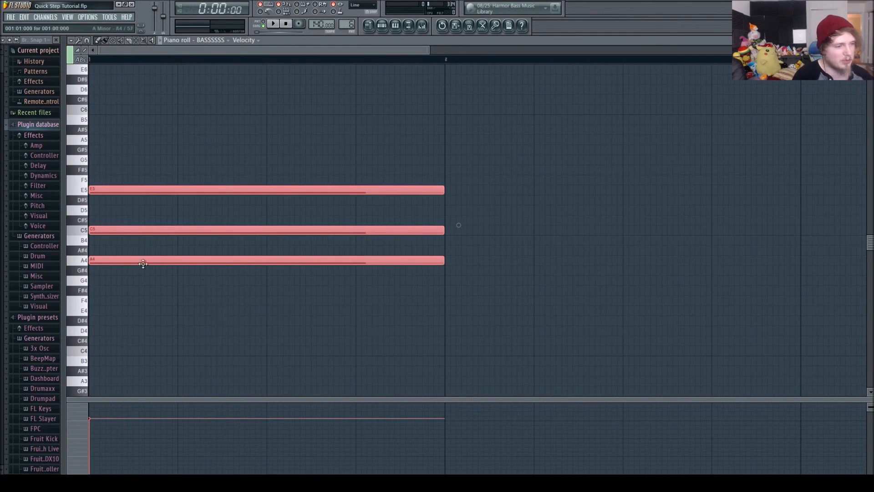
{"action": "left_click_drag", "start_coordinate": [133, 259], "coordinate": [3, 371]}
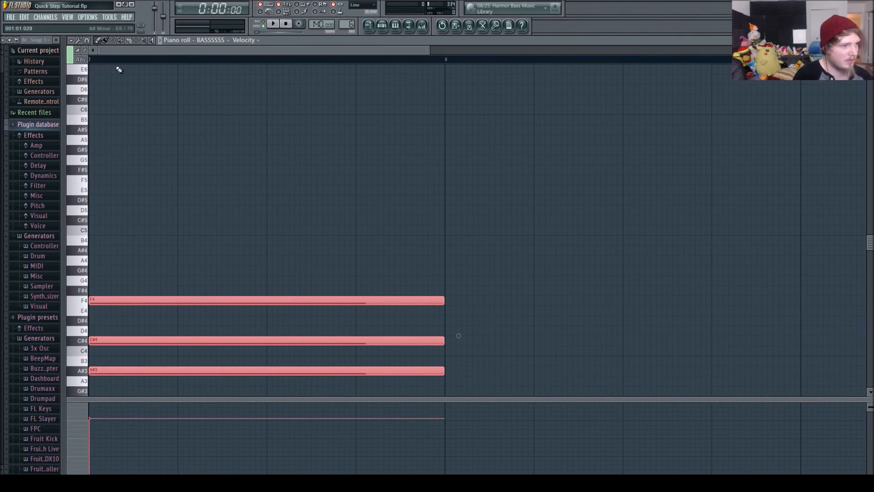
{"action": "scroll", "coordinate": [118, 57], "scroll_direction": "down", "scroll_amount": 2}
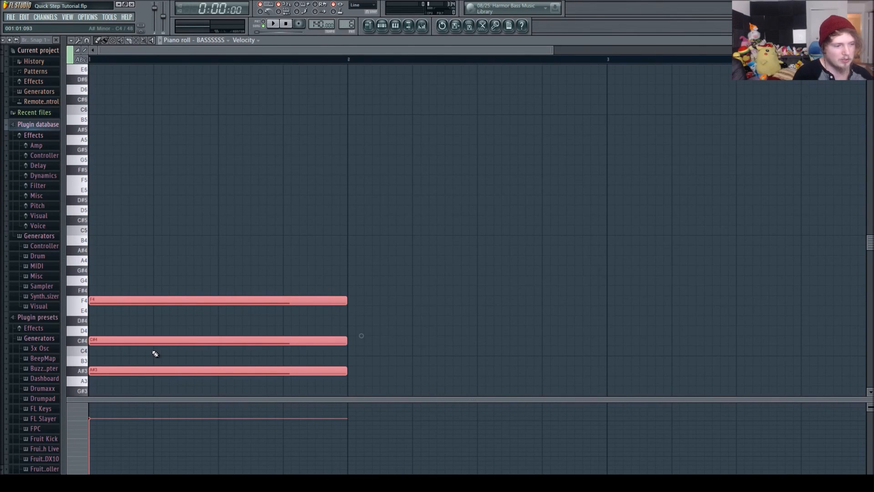
{"action": "key", "text": "ctrl+Up"}
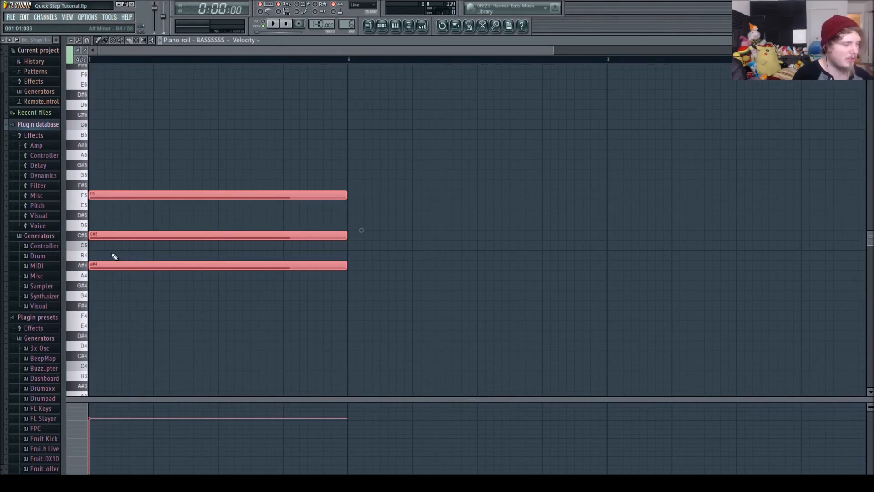
- Deselect the chord and delete its A#4 note, keeping C#5 and F5
{"action": "key", "text": "ctrl+d"}
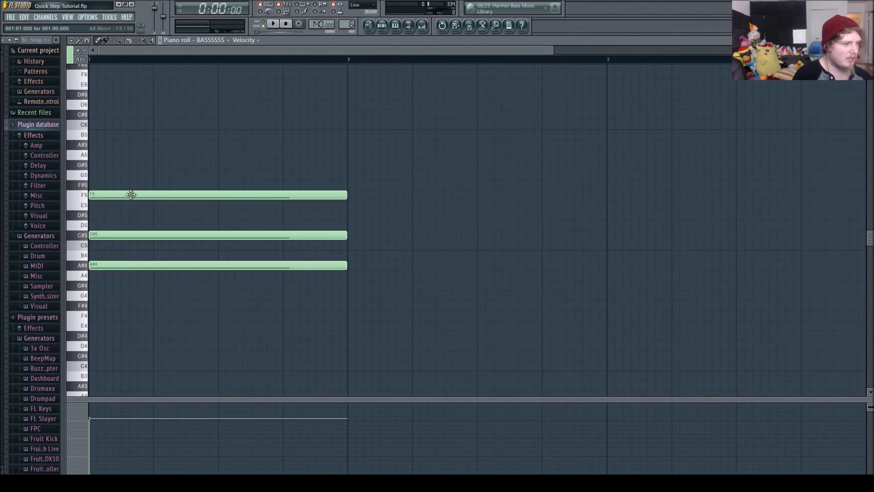
{"action": "right_click", "coordinate": [137, 265]}
{"action": "key", "text": "ctrl+z"}
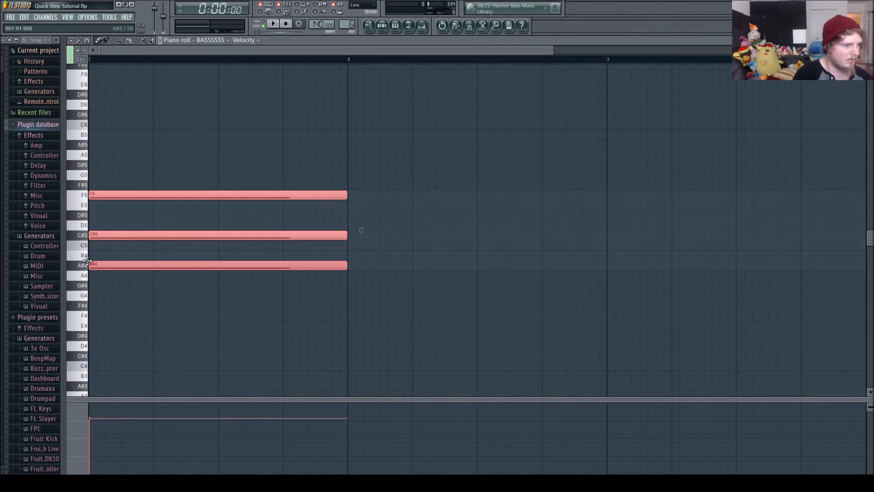
{"action": "key", "text": "ctrl+d"}
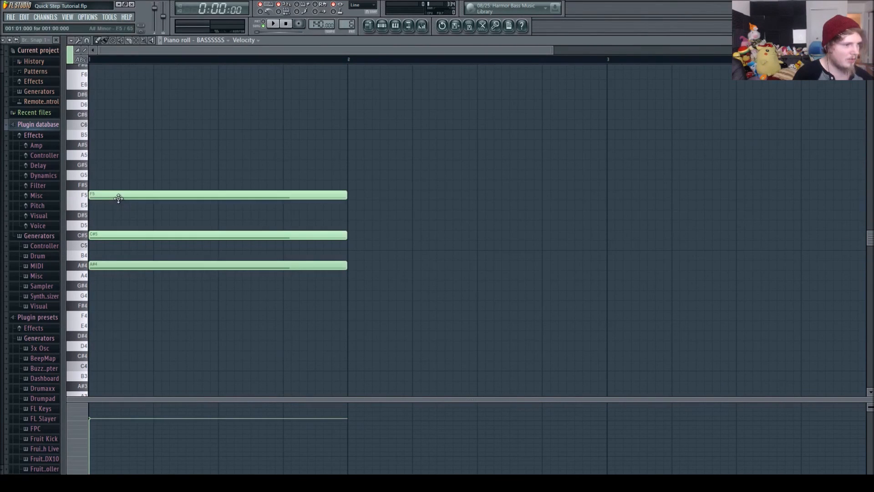
{"action": "right_click", "coordinate": [105, 265]}
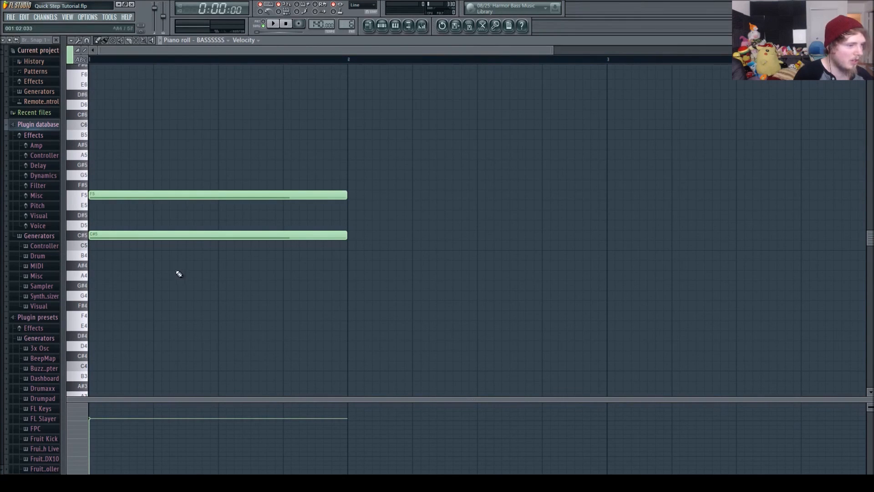
- Fill bar 2 with two half-bar notes: move the F5 note to its start as F#5 and add A#4 after it
{"action": "left_click_drag", "start_coordinate": [269, 193], "coordinate": [492, 189]}
{"action": "left_click_drag", "start_coordinate": [382, 275], "coordinate": [505, 260]}
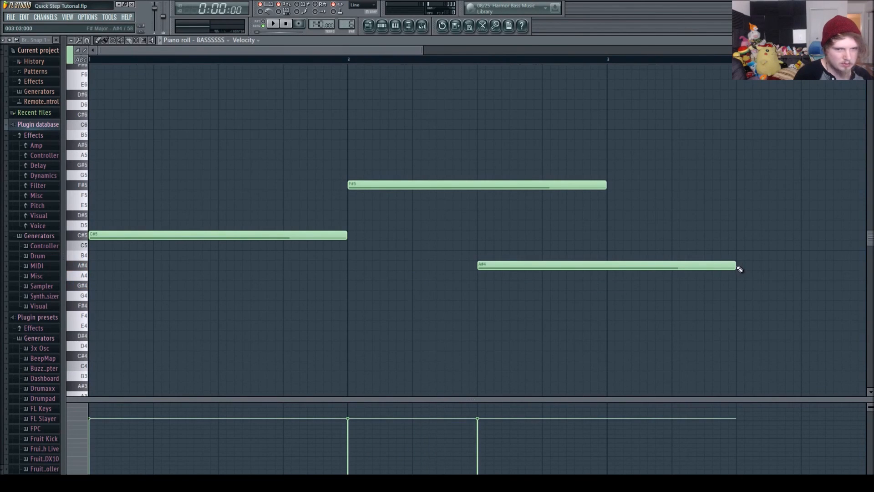
{"action": "left_click_drag", "start_coordinate": [734, 264], "coordinate": [607, 264]}
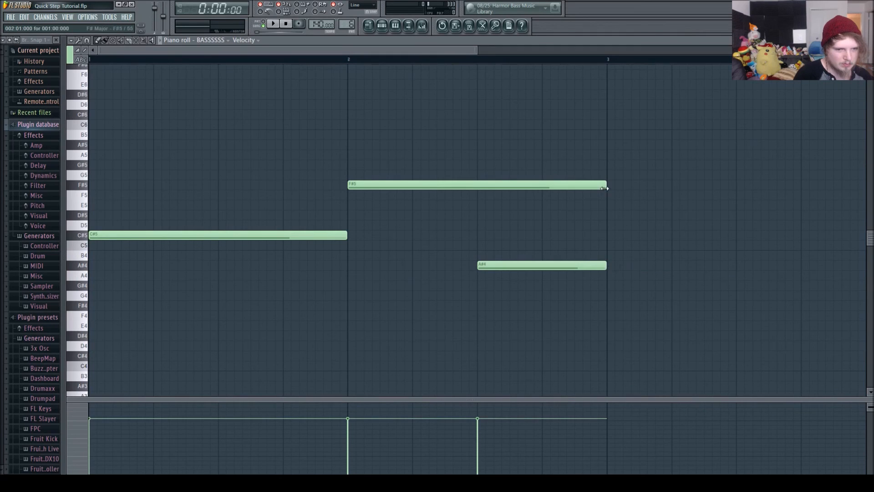
{"action": "left_click_drag", "start_coordinate": [605, 188], "coordinate": [477, 164]}
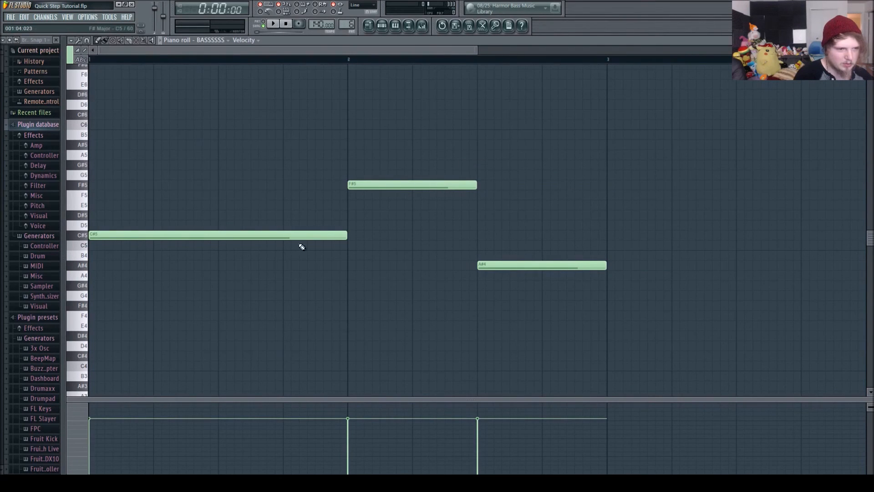
- Shorten the C#5 note to half a bar and add a half-bar A#4 note directly after it in bar 1
{"action": "left_click_drag", "start_coordinate": [344, 236], "coordinate": [214, 217]}
{"action": "left_click", "coordinate": [210, 280]}
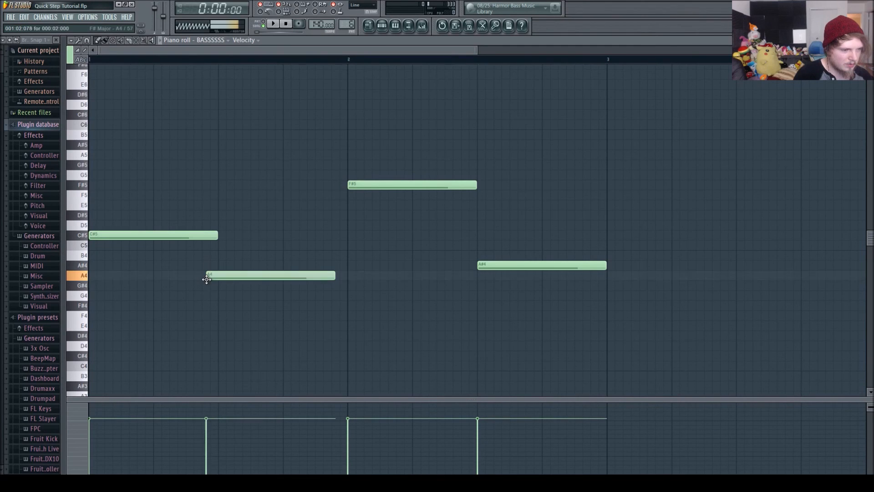
{"action": "mouse_move", "coordinate": [231, 273]}
{"action": "left_mouse_down"}
{"action": "mouse_move", "coordinate": [250, 270]}
{"action": "mouse_move", "coordinate": [241, 259]}
{"action": "mouse_move", "coordinate": [255, 273]}
{"action": "left_mouse_up"}
- Switch playback to pattern mode and play the bass melody
{"action": "key", "text": "space"}
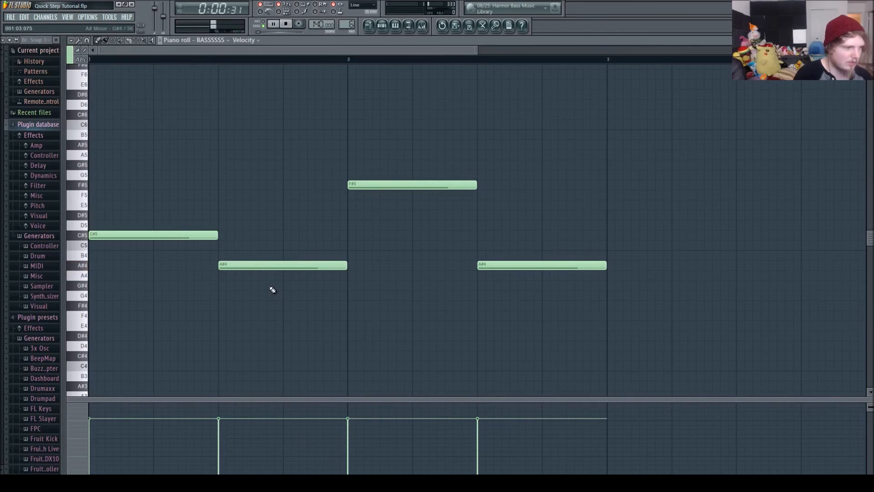
{"action": "left_click", "coordinate": [263, 23]}
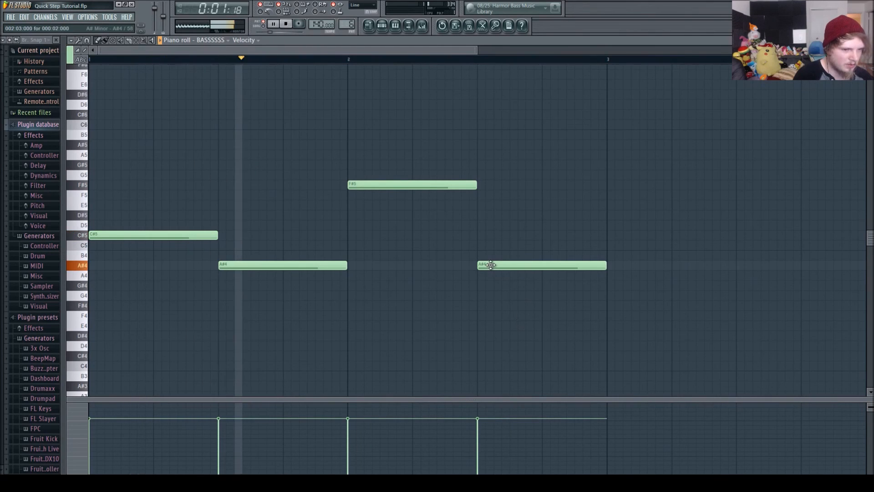
{"action": "key", "text": "space"}
- Try D#5 and D5 as pitches for the last note of bar 2 while playing the pattern
{"action": "left_click_drag", "start_coordinate": [494, 266], "coordinate": [493, 214]}
{"action": "key", "text": "space"}
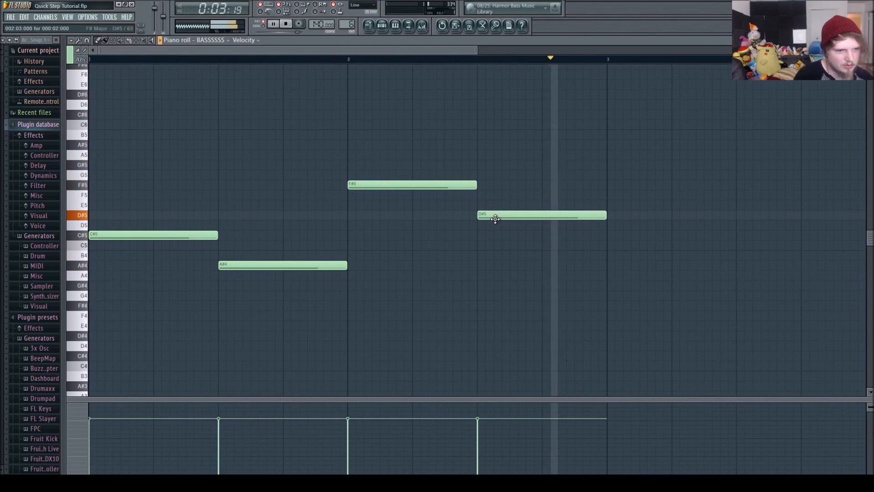
{"action": "mouse_move", "coordinate": [494, 207]}
{"action": "left_mouse_down"}
{"action": "mouse_move", "coordinate": [494, 226]}
{"action": "mouse_move", "coordinate": [494, 216]}
{"action": "left_mouse_up"}
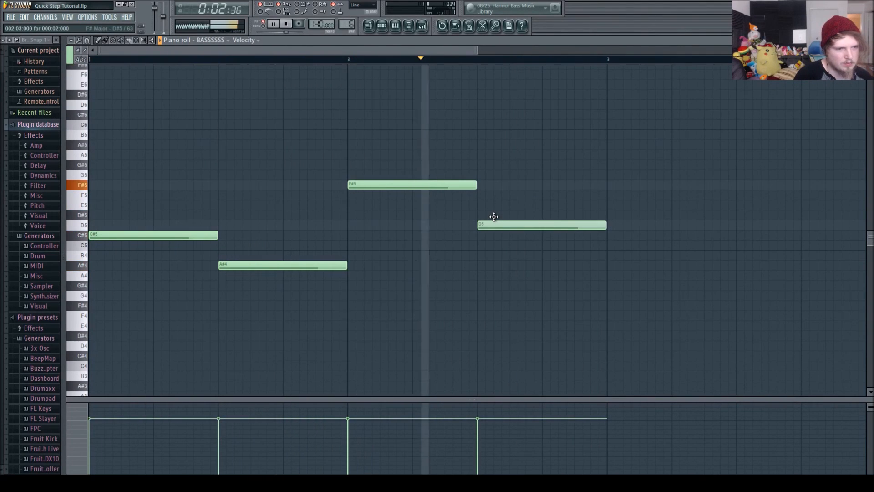
{"action": "left_click_drag", "start_coordinate": [494, 216], "coordinate": [493, 208]}
{"action": "key", "text": "space"}
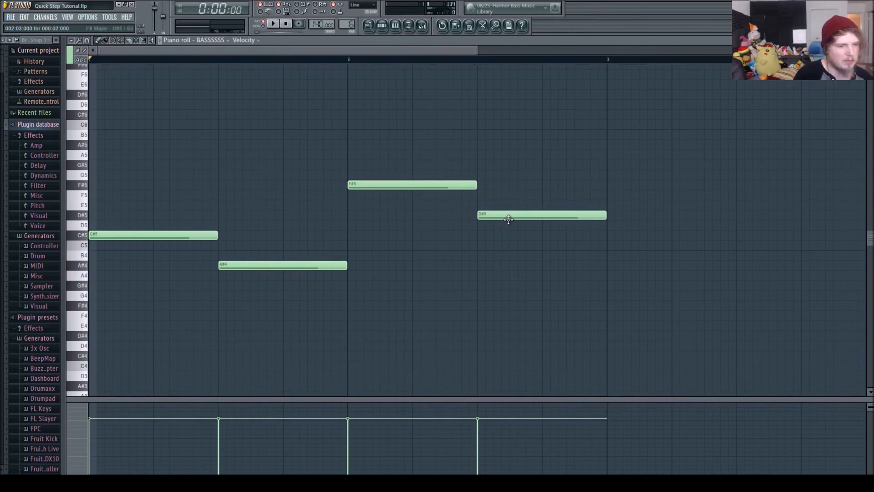
- Raise the last note of bar 2 to A#5, play the melody and close the piano roll
{"action": "left_click_drag", "start_coordinate": [499, 211], "coordinate": [501, 142]}
{"action": "key", "text": "space"}
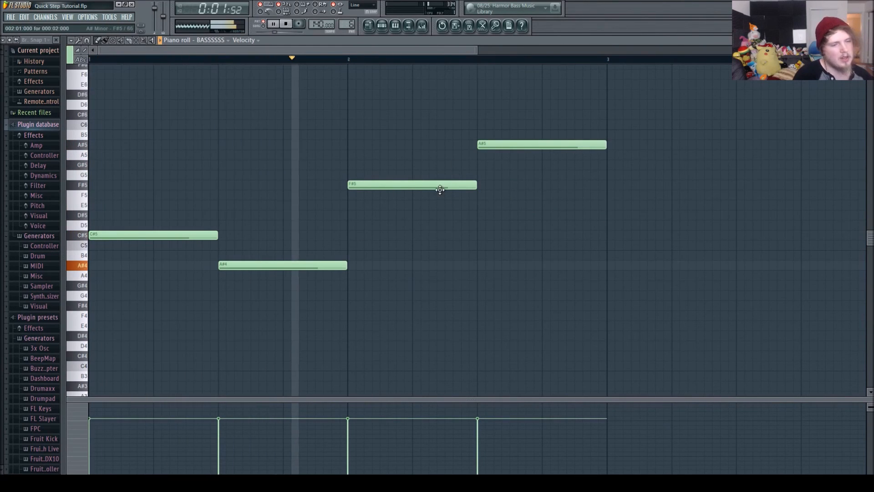
{"action": "key", "text": "space"}
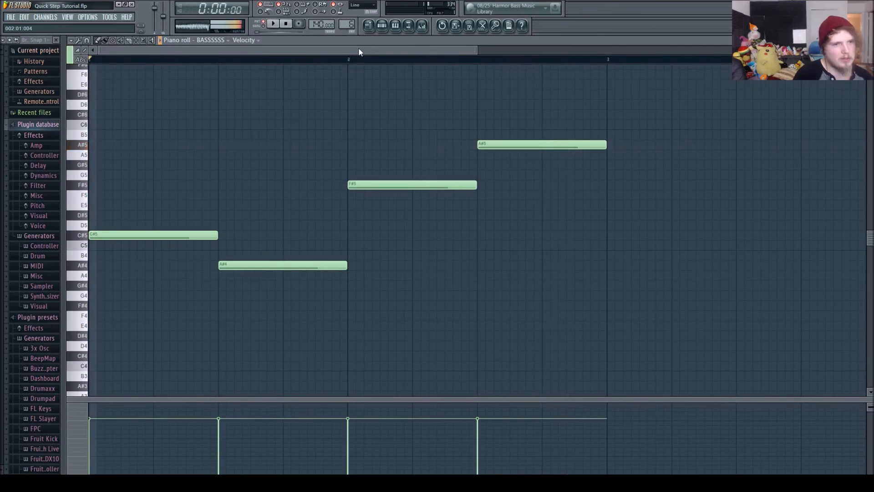
{"action": "key", "text": "Escape"}
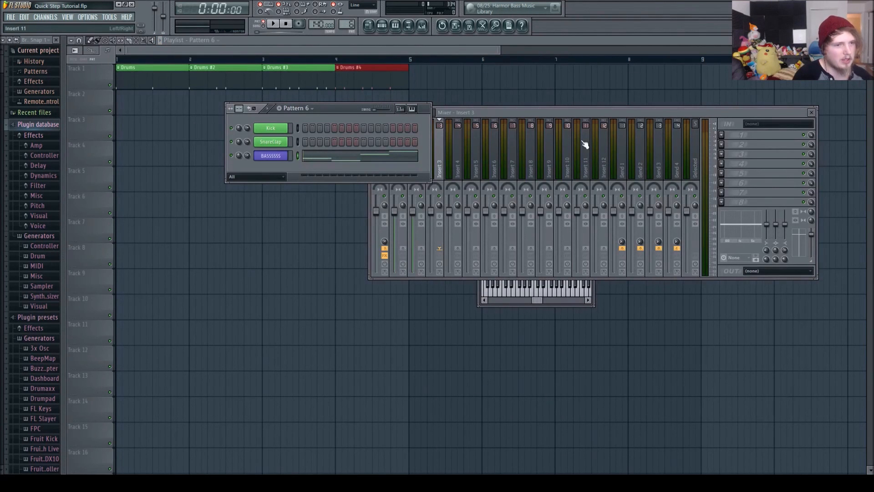
- Link the BASSSSSS channel to mixer insert 3 and load the Le456 amp on it, adjusting channel A's drive
{"action": "left_click", "coordinate": [495, 112]}
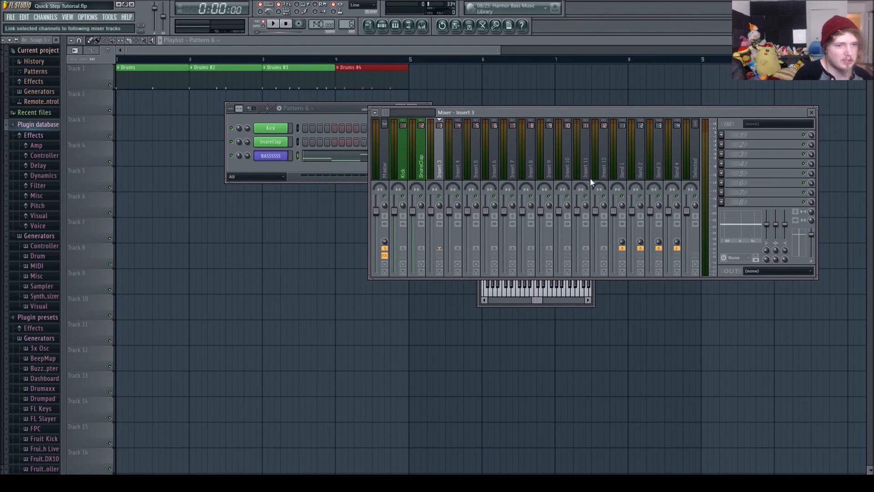
{"action": "key", "text": "ctrl+l"}
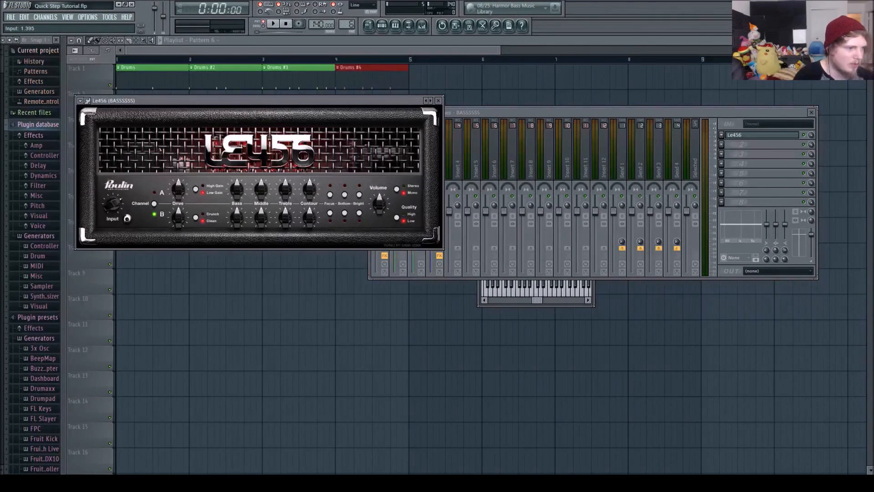
{"action": "left_click_drag", "start_coordinate": [178, 189], "coordinate": [178, 148]}
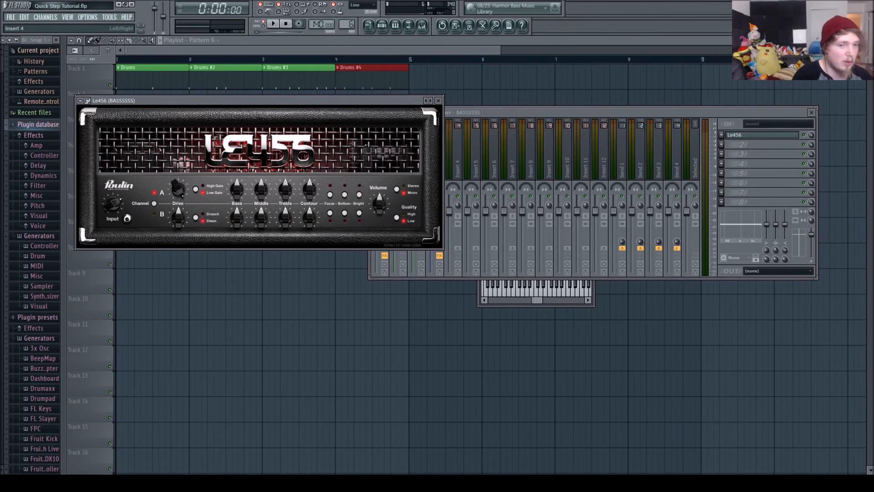
- Lower the BASSSSSS mixer insert's volume fader to about 20%
{"action": "left_click", "coordinate": [491, 113]}
{"action": "left_click_drag", "start_coordinate": [430, 211], "coordinate": [431, 251]}
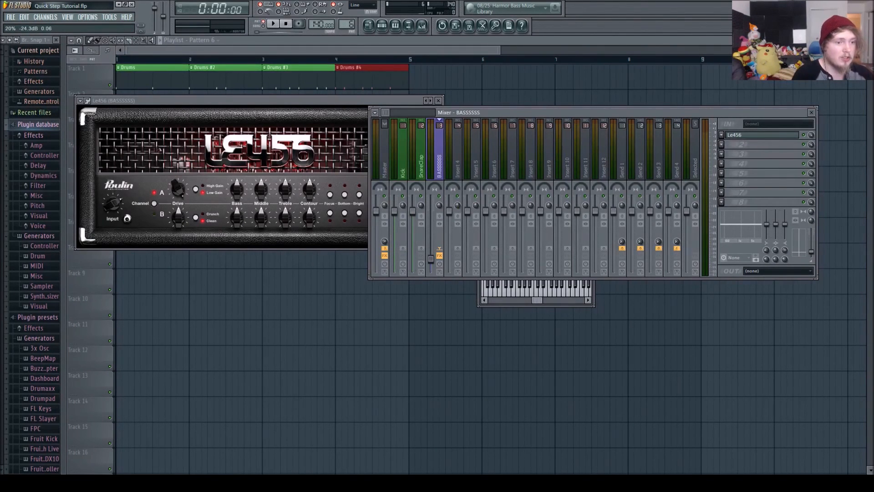
{"action": "left_click_drag", "start_coordinate": [430, 259], "coordinate": [431, 261]}
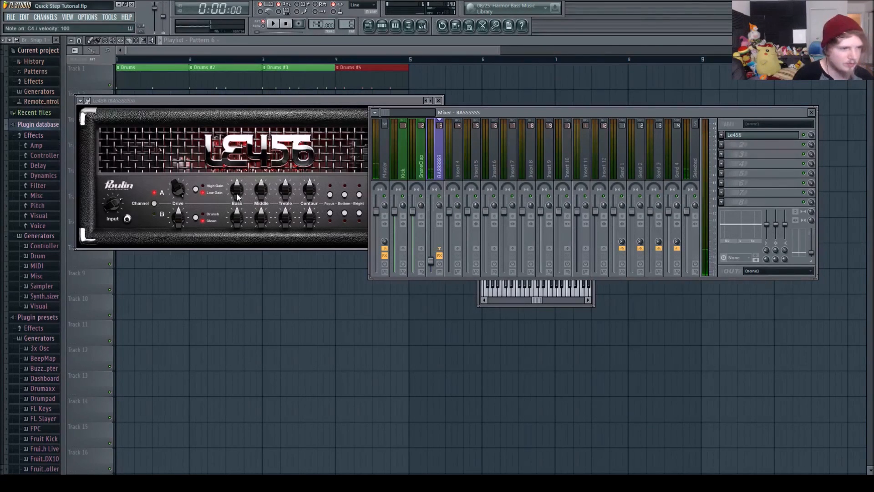
- Shape the Le456's bass, middle and treble, enable Bottom, Bright, Stereo and High quality, set output near 0.59, and slightly raise the insert fader
{"action": "left_click_drag", "start_coordinate": [237, 197], "coordinate": [237, 191]}
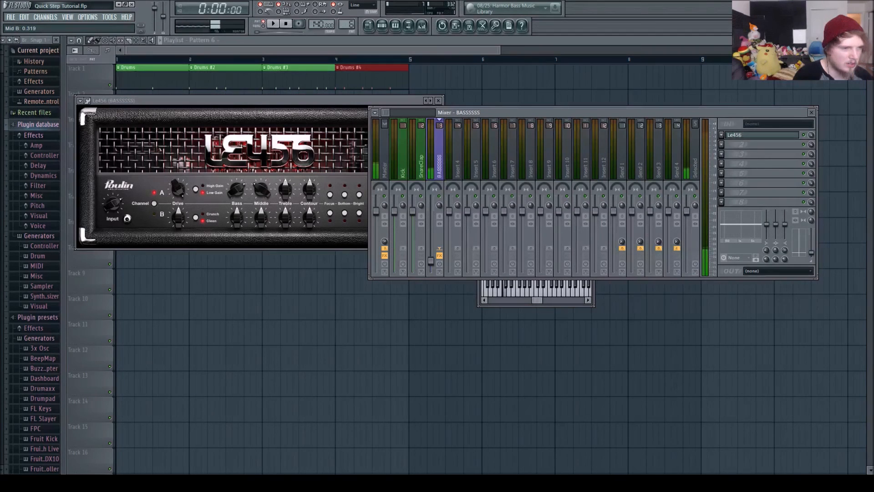
{"action": "left_click_drag", "start_coordinate": [285, 190], "coordinate": [285, 195]}
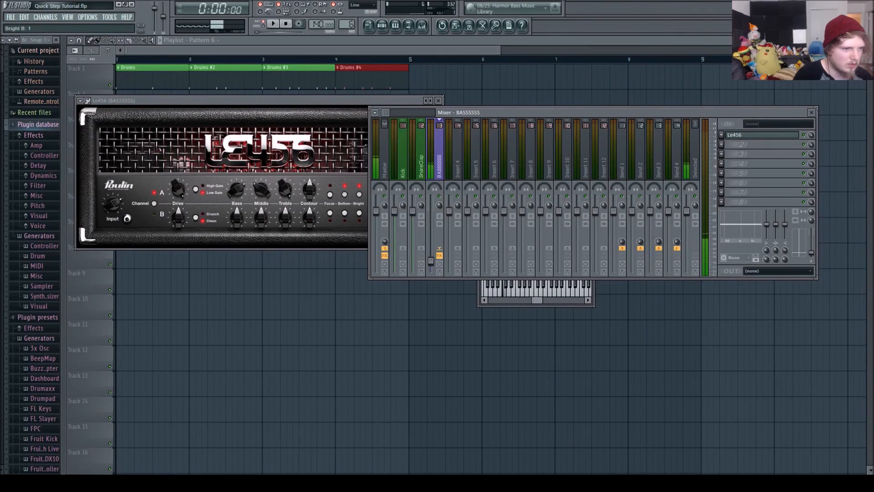
{"action": "left_click", "coordinate": [277, 103]}
{"action": "left_click_drag", "start_coordinate": [379, 203], "coordinate": [379, 198]}
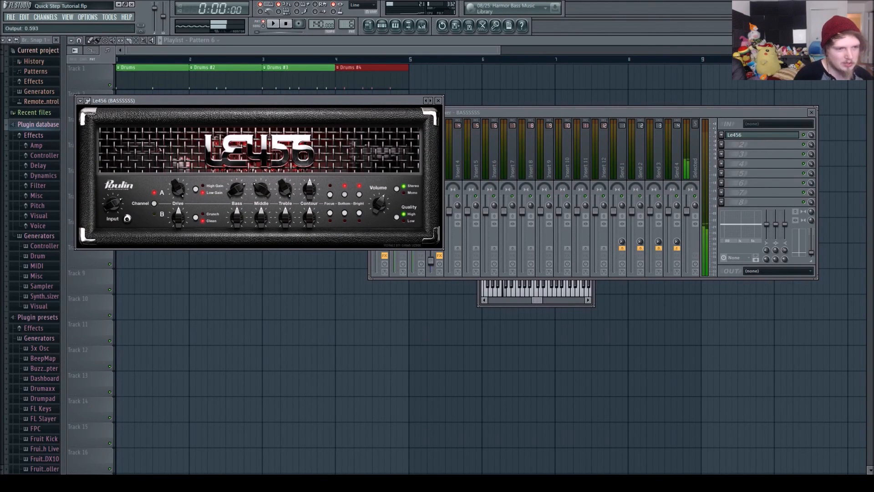
{"action": "left_click_drag", "start_coordinate": [431, 261], "coordinate": [430, 256]}
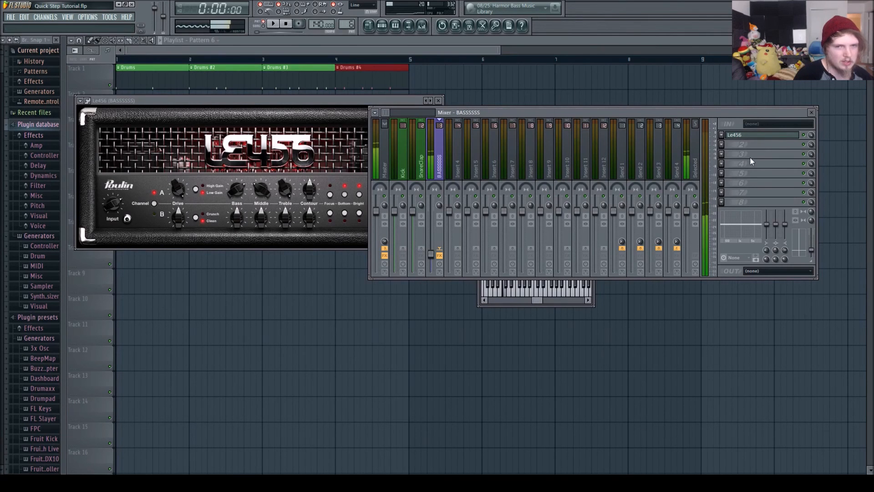
- Open the BASSSSSS melody in the piano roll, play it and transpose all its notes down one octave
{"action": "key", "text": "F12"}
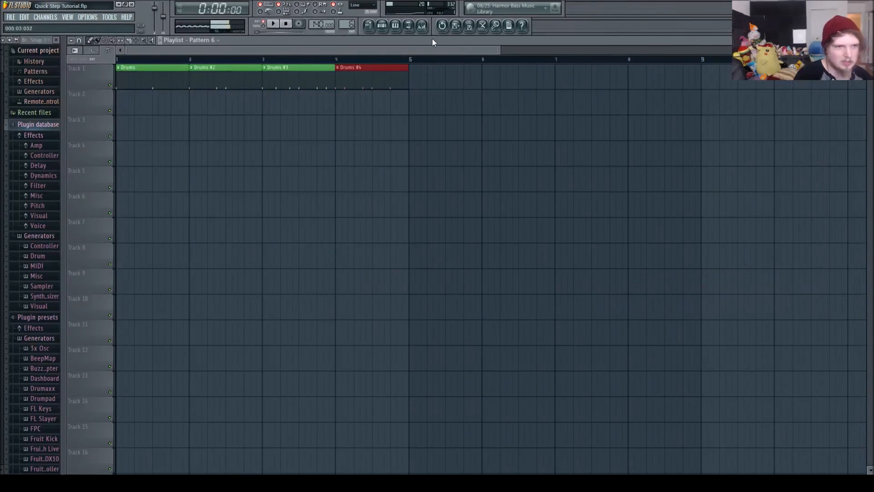
{"action": "left_click", "coordinate": [382, 26]}
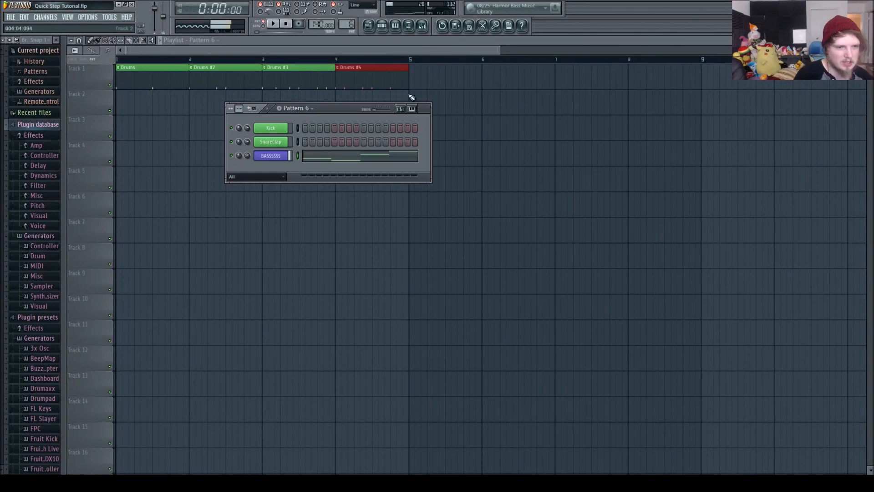
{"action": "left_click", "coordinate": [269, 155]}
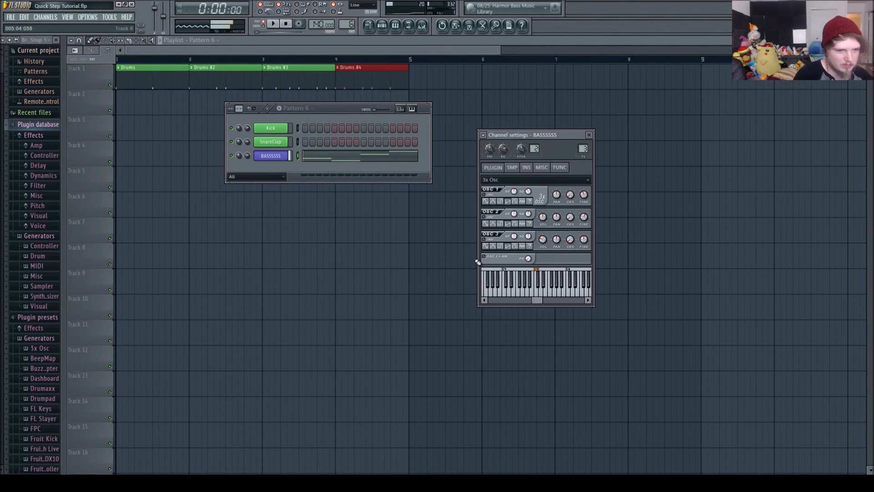
{"action": "left_click", "coordinate": [299, 157]}
{"action": "key", "text": "space"}
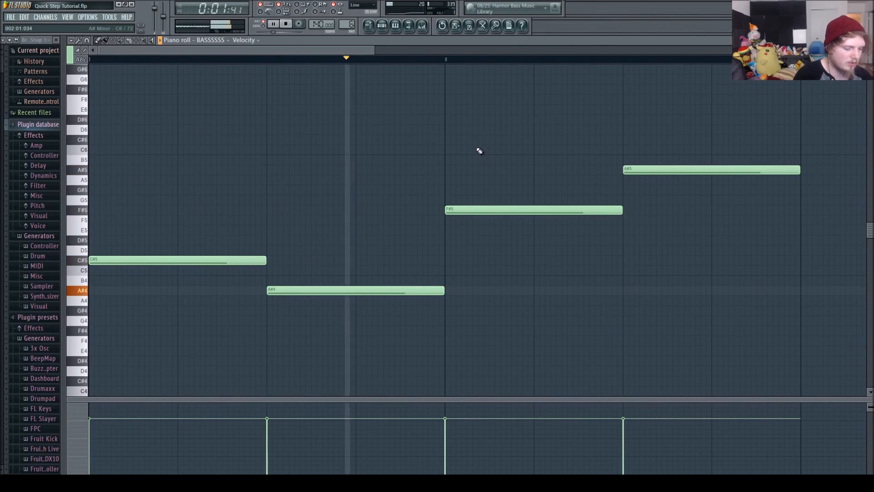
{"action": "key", "text": "ctrl+a"}
{"action": "key", "text": "ctrl+Down"}
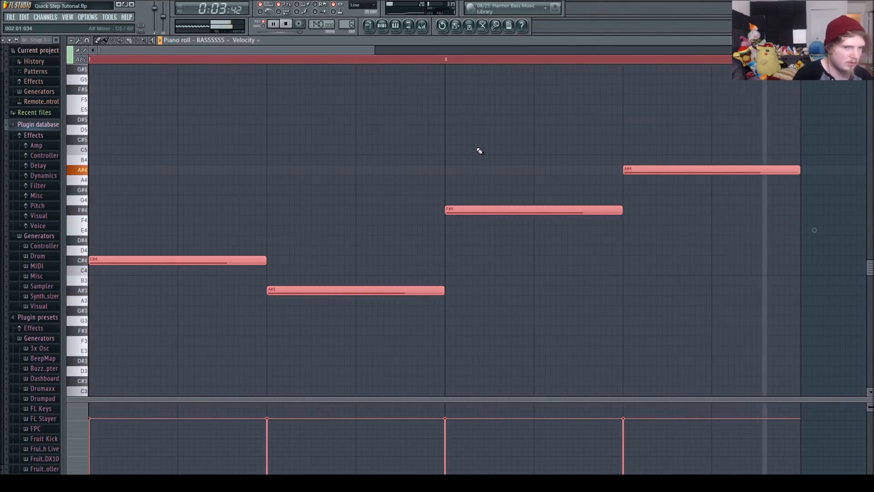
- Duplicate the two-bar bass melody repeatedly until it fills eight bars, and deselect the notes
{"action": "left_click_drag", "start_coordinate": [373, 50], "coordinate": [627, 50]}
{"action": "key", "text": "ctrl+b"}
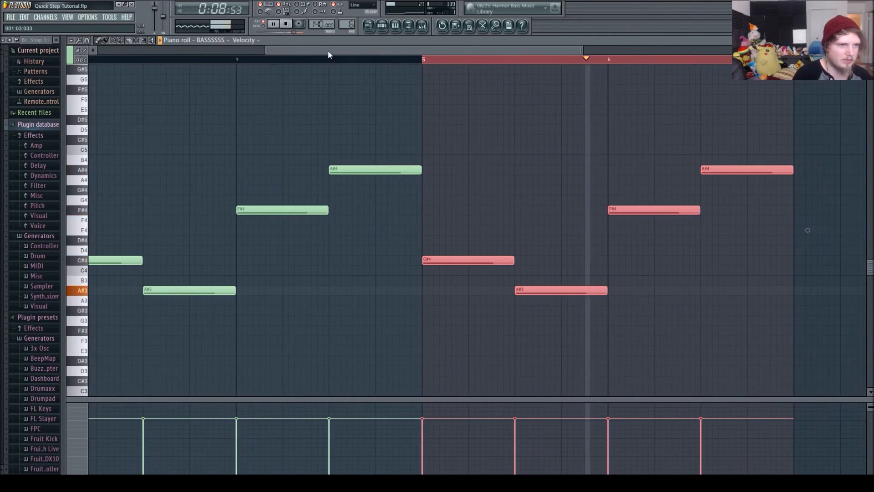
{"action": "key", "text": "ctrl+b"}
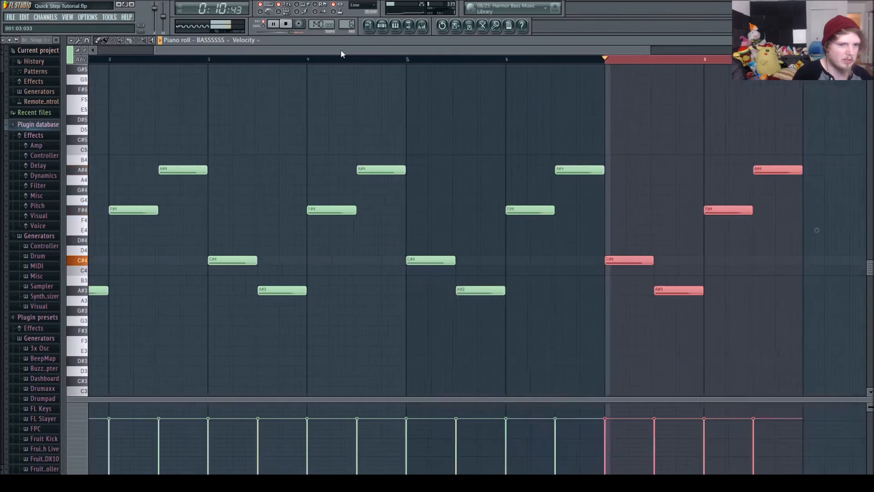
{"action": "key", "text": "ctrl+d"}
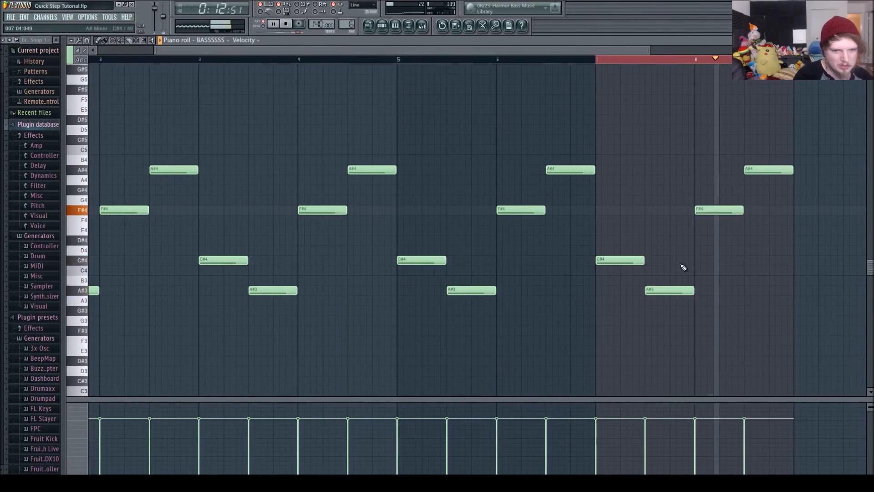
- In bar 7, delete the A#3 note and extend C#4 to the full bar; lower bar 8's last note to A#3
{"action": "right_click", "coordinate": [659, 289]}
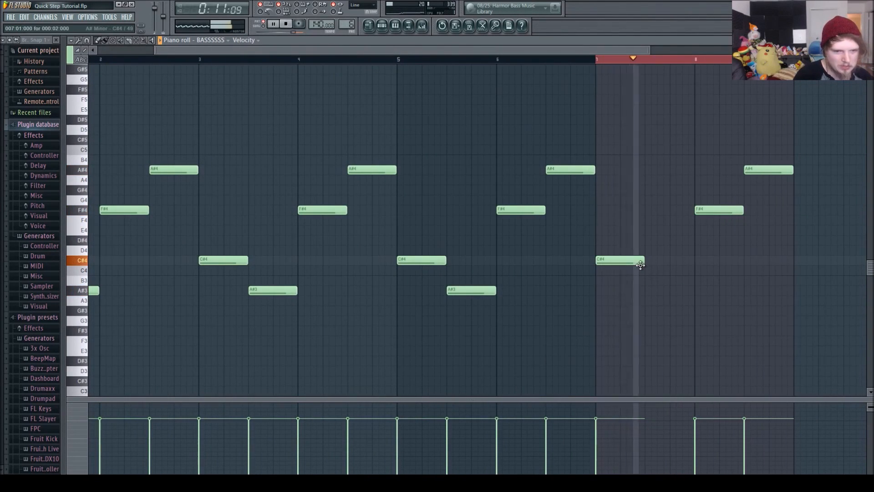
{"action": "left_click_drag", "start_coordinate": [641, 264], "coordinate": [691, 256]}
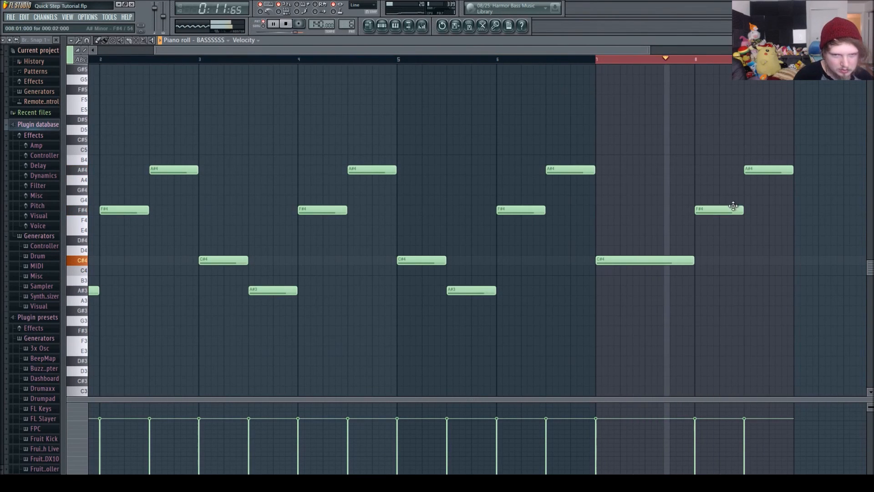
{"action": "left_click_drag", "start_coordinate": [775, 234], "coordinate": [757, 281]}
{"action": "right_click", "coordinate": [757, 281]}
{"action": "left_click_drag", "start_coordinate": [744, 173], "coordinate": [762, 289]}
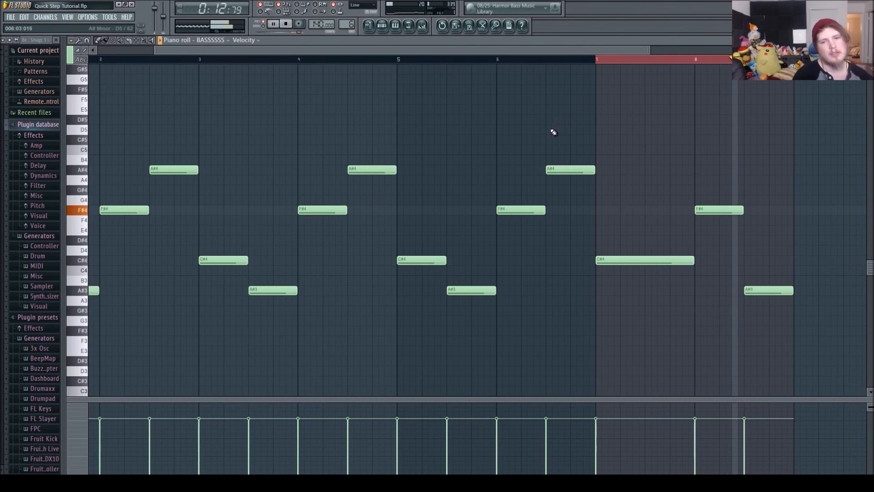
- Clear the time selection over bars 7 and 8, play the eight-bar bass melody and close the piano roll
{"action": "mouse_move", "coordinate": [596, 59]}
{"action": "left_mouse_down"}
{"action": "mouse_move", "coordinate": [657, 70]}
{"action": "mouse_move", "coordinate": [566, 71]}
{"action": "mouse_move", "coordinate": [595, 75]}
{"action": "left_mouse_up"}
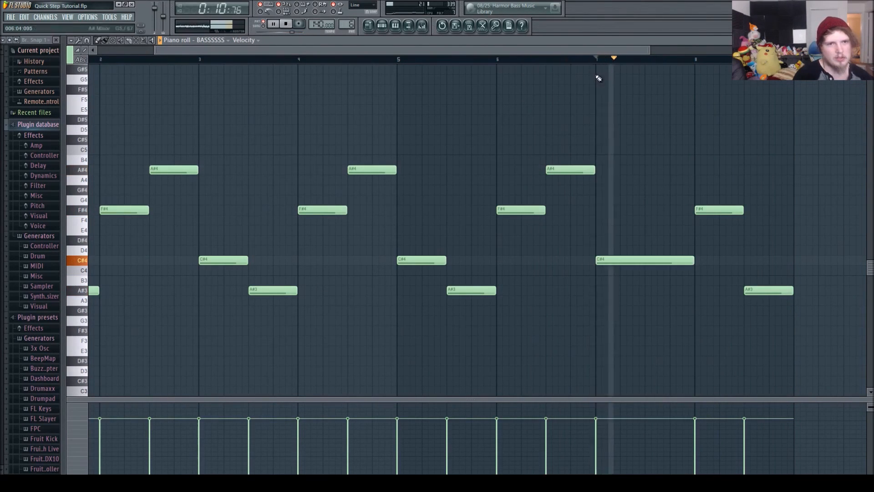
{"action": "key", "text": "space"}
{"action": "scroll", "coordinate": [380, 84], "scroll_direction": "down", "scroll_amount": 2}
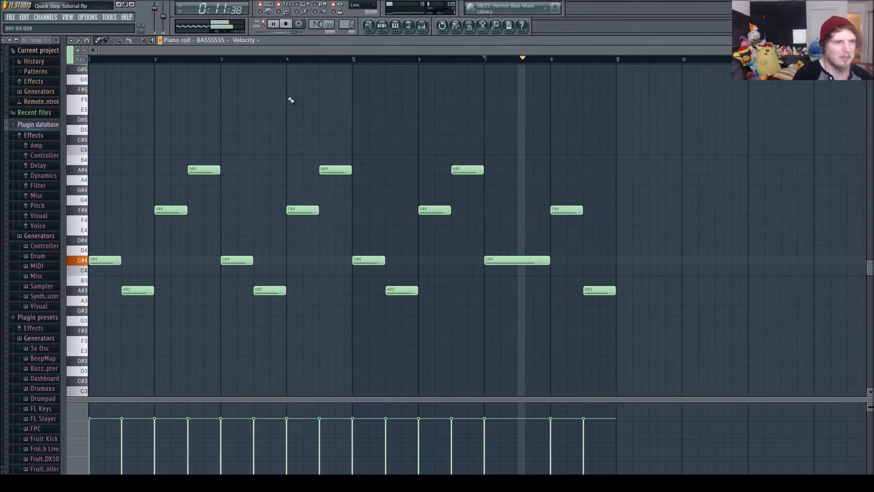
{"action": "key", "text": "space"}
{"action": "key", "text": "space"}
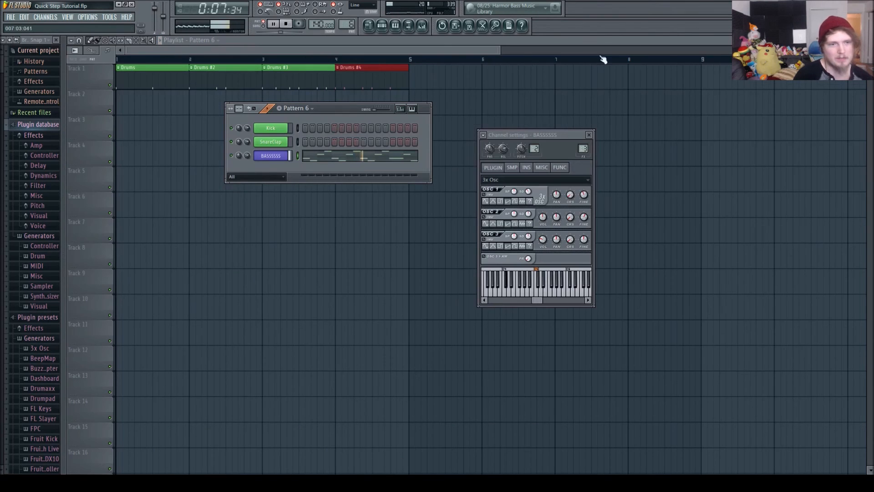
- Load Fruity Fast LP in slot 2 of the BASSSSSS insert and sweep its cutoff while the pattern plays
{"action": "left_click", "coordinate": [422, 25]}
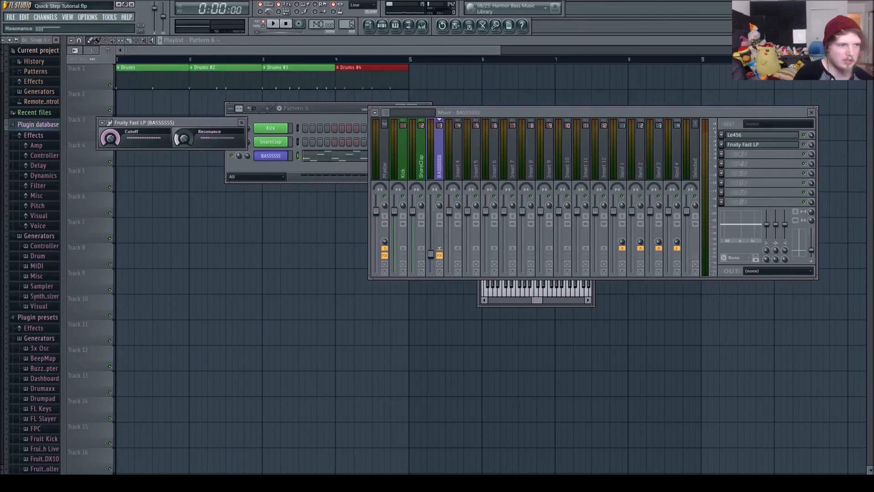
{"action": "key", "text": "space"}
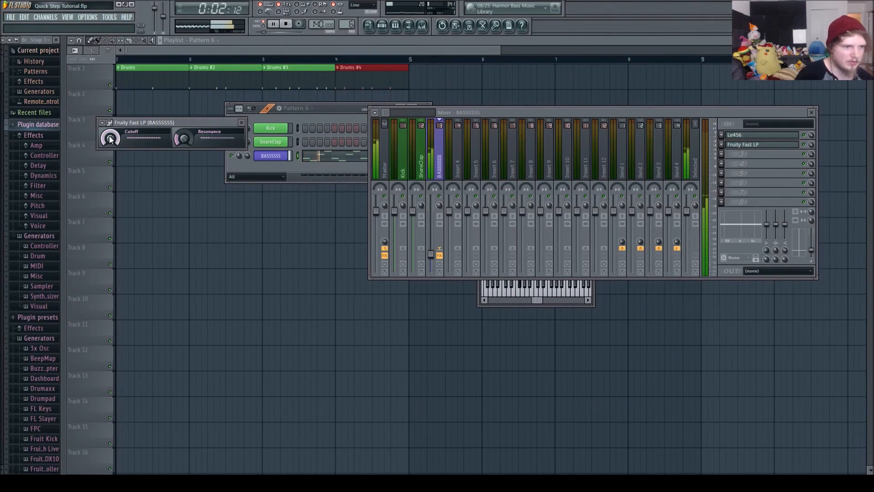
{"action": "mouse_move", "coordinate": [110, 139]}
{"action": "left_mouse_down"}
{"action": "mouse_move", "coordinate": [110, 191]}
{"action": "mouse_move", "coordinate": [111, 140]}
{"action": "left_mouse_up"}
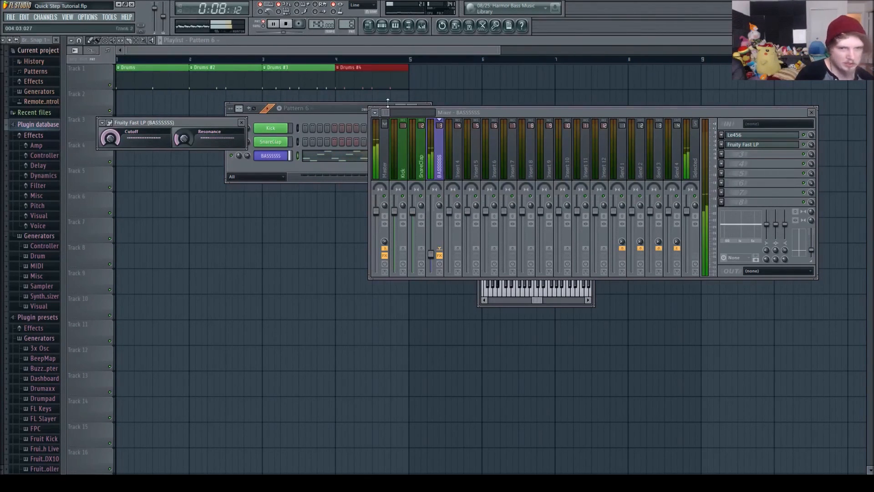
{"action": "key", "text": "space"}
- Switch to the empty Pattern 7 and place it at bar 1 of Track 3 in the playlist
{"action": "left_click_drag", "start_coordinate": [349, 25], "coordinate": [349, 20]}
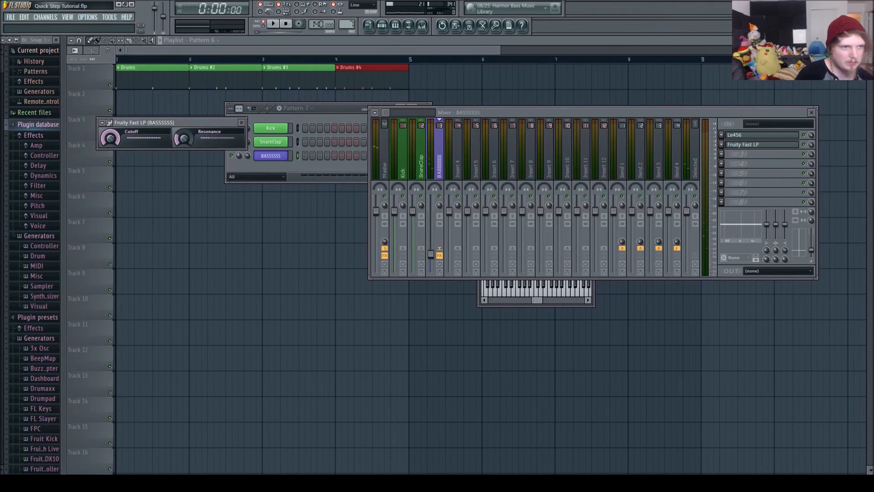
{"action": "left_click", "coordinate": [148, 103]}
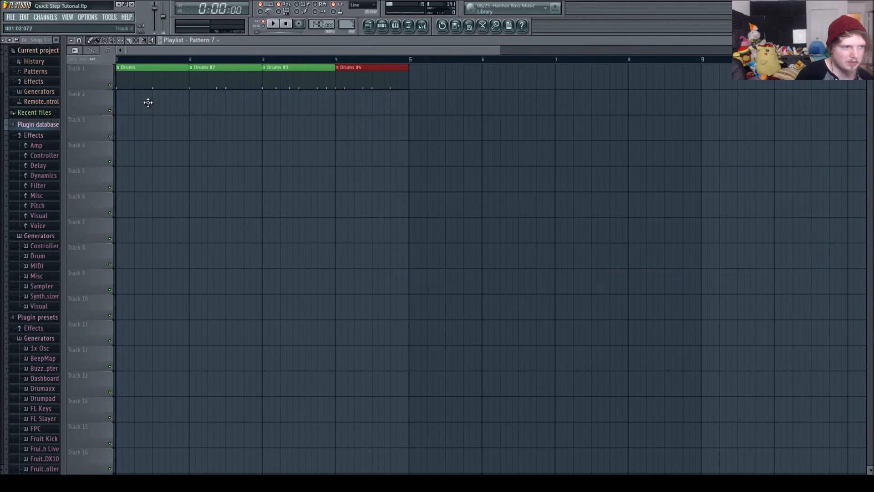
{"action": "left_click_drag", "start_coordinate": [148, 102], "coordinate": [118, 128]}
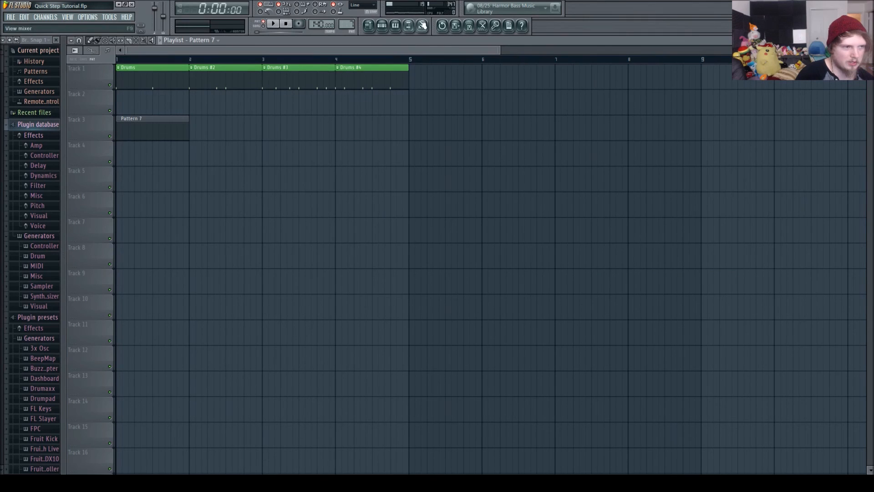
- Place Pattern 6 at the start of Track 2 and duplicate the four drum clips into bars 5 to 8
{"action": "left_click", "coordinate": [383, 27]}
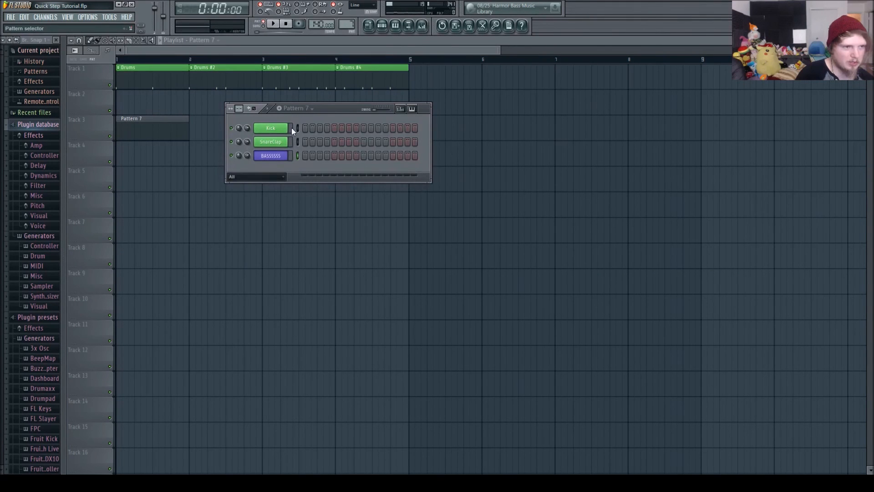
{"action": "key", "text": "minus"}
{"action": "left_click_drag", "start_coordinate": [142, 103], "coordinate": [117, 103]}
{"action": "left_click_drag", "start_coordinate": [454, 83], "coordinate": [118, 64]}
{"action": "key", "text": "ctrl+b"}
{"action": "left_click", "coordinate": [454, 193]}
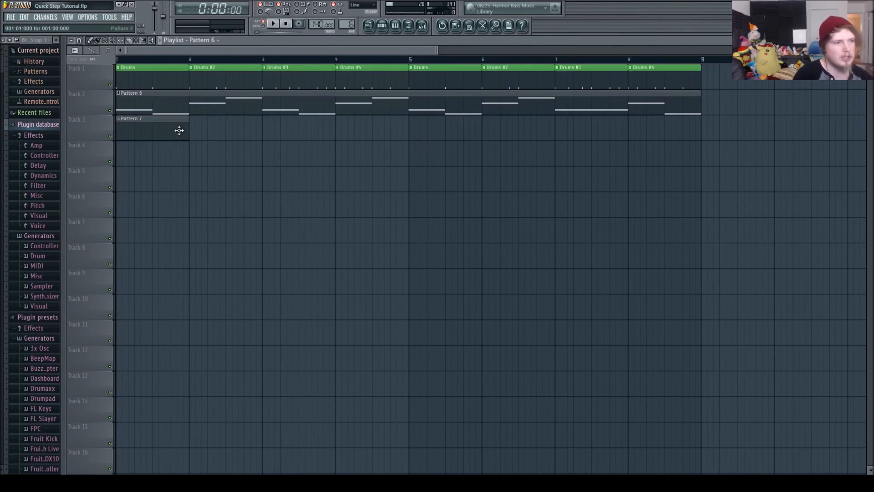
- Lengthen the Pattern 7 clip on Track 3 to eight bars, matching the bass clip
{"action": "left_click_drag", "start_coordinate": [186, 131], "coordinate": [697, 147]}
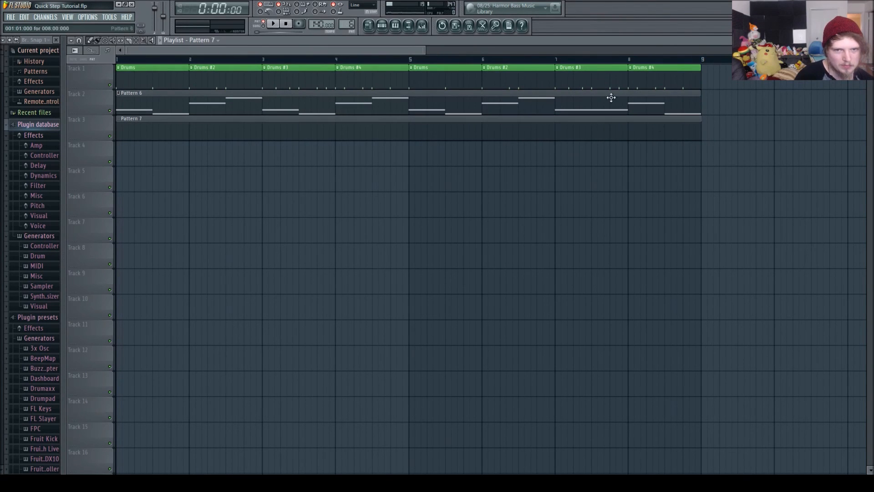
{"action": "left_click_drag", "start_coordinate": [414, 47], "coordinate": [375, 50]}
{"action": "left_click_drag", "start_coordinate": [552, 130], "coordinate": [543, 129]}
{"action": "scroll", "coordinate": [357, 52], "scroll_direction": "down", "scroll_amount": 8}
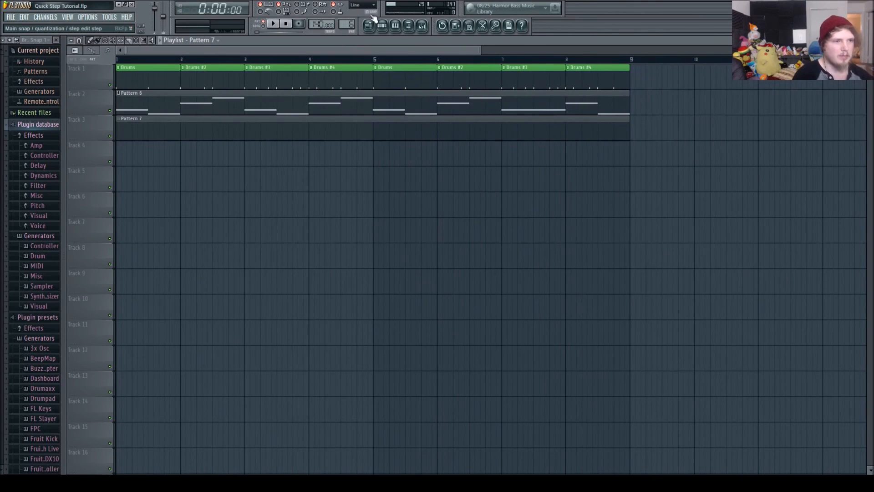
- Rename Pattern 6 to "BassssSSSssss" with a blue-purple colour, and switch to Pattern 7
{"action": "left_click", "coordinate": [382, 25]}
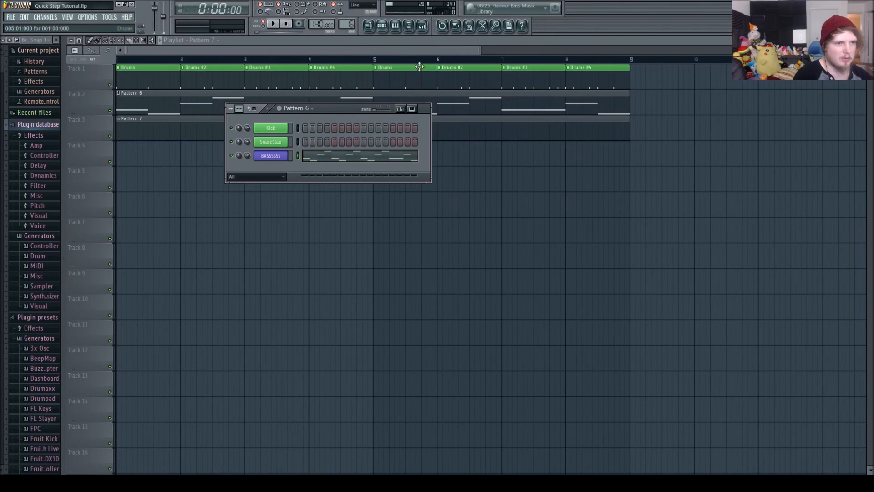
{"action": "left_click", "coordinate": [423, 26]}
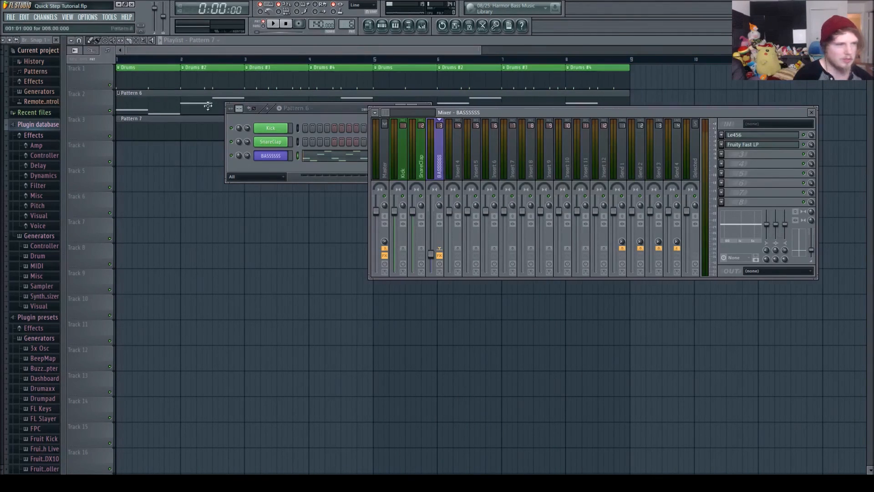
{"action": "left_click", "coordinate": [288, 108]}
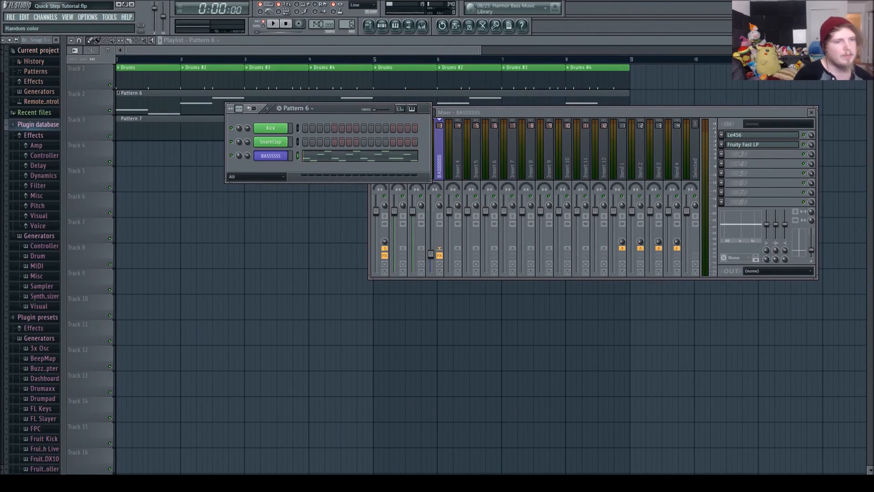
{"action": "left_click", "coordinate": [381, 240]}
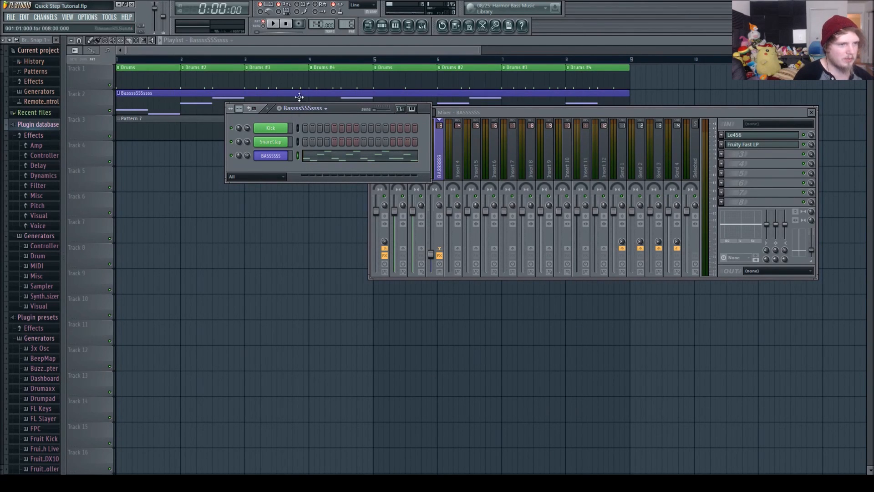
{"action": "scroll", "coordinate": [349, 22], "scroll_direction": "up", "scroll_amount": 1}
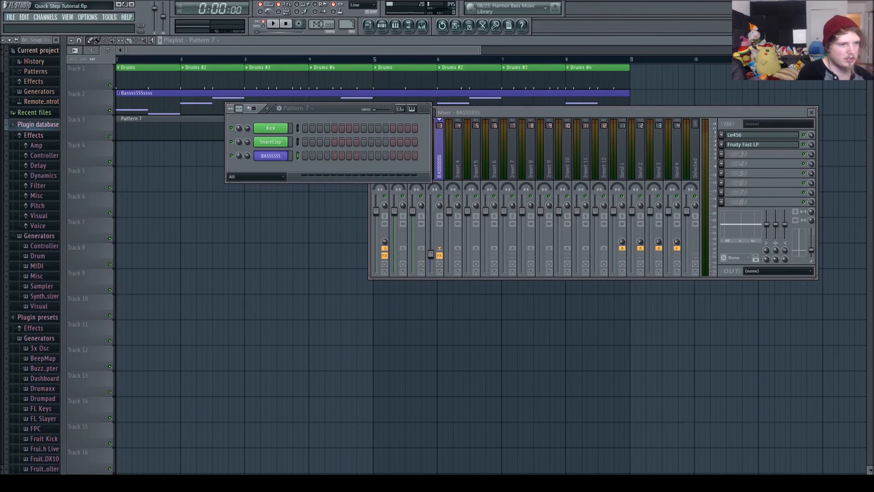
- Rename the bass channel, and open the Fruity Fast LP cutoff events of the bass mixer track in a full-size event editor
{"action": "key", "text": "Return"}
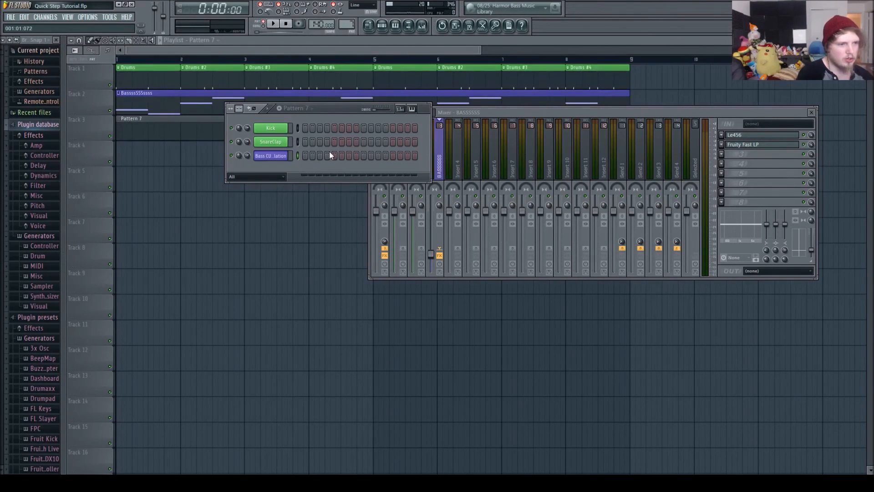
{"action": "left_click", "coordinate": [736, 149]}
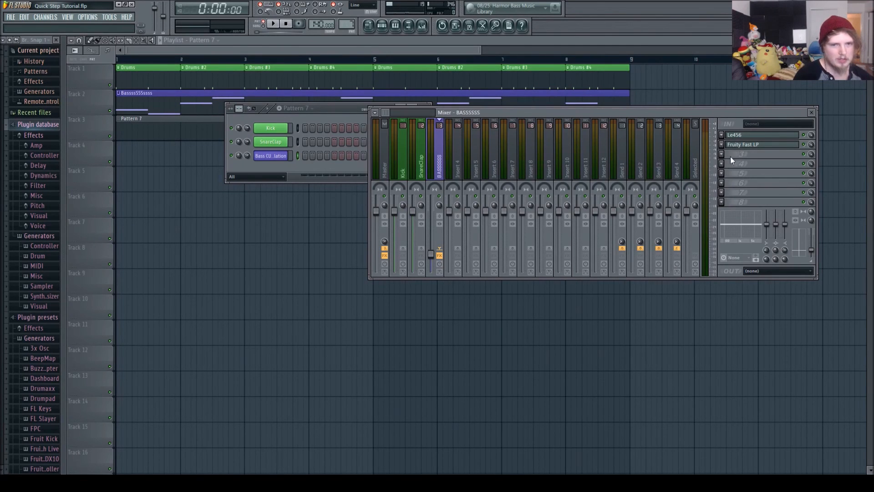
{"action": "left_click", "coordinate": [741, 146]}
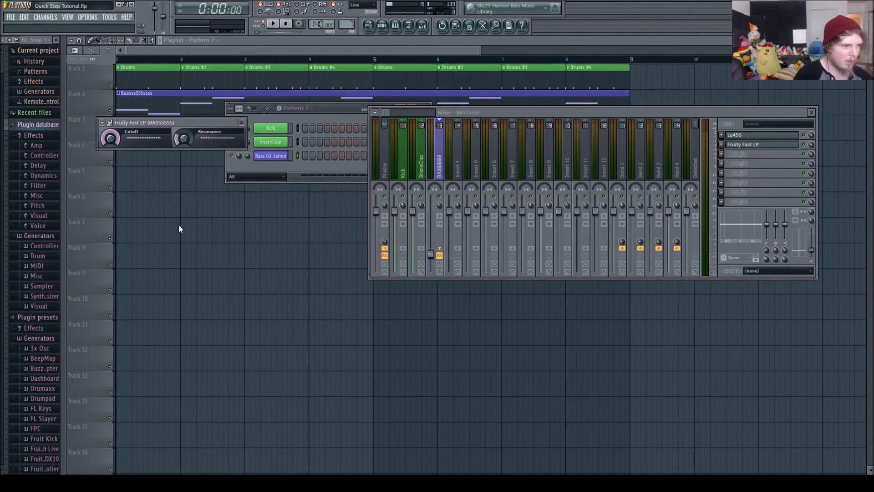
{"action": "left_click", "coordinate": [133, 164]}
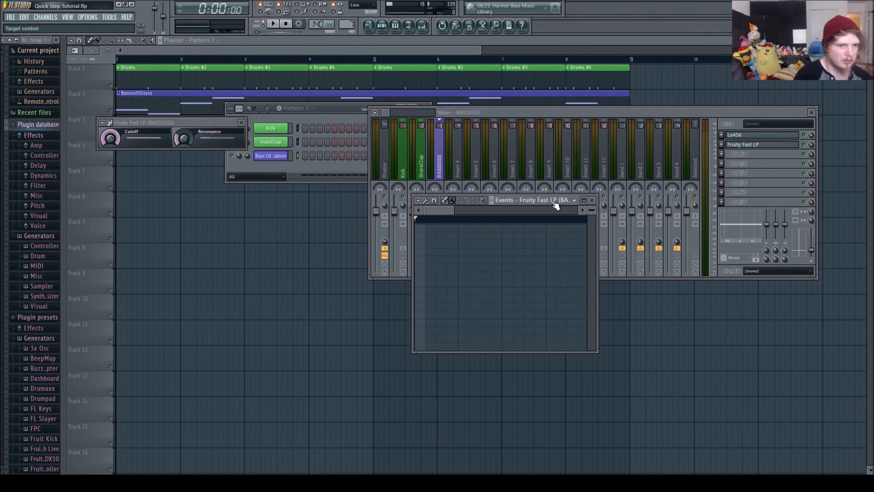
{"action": "left_click", "coordinate": [584, 201]}
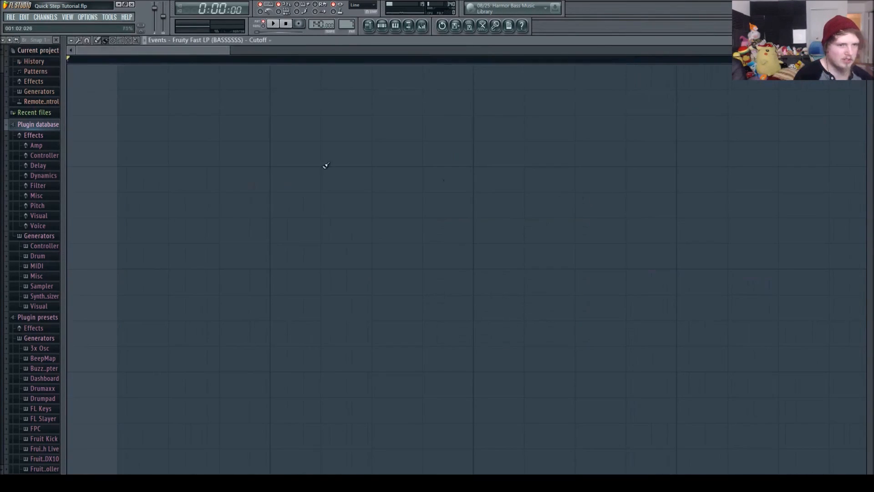
- Select bar 1 of the cutoff events and generate a single-cycle sine LFO across it
{"action": "left_click_drag", "start_coordinate": [229, 50], "coordinate": [833, 50]}
{"action": "left_click_drag", "start_coordinate": [251, 64], "coordinate": [69, 61]}
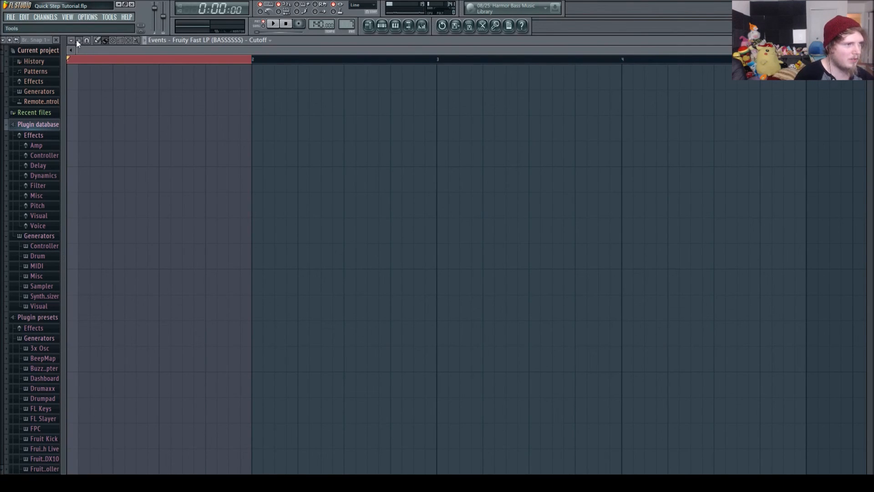
{"action": "left_click", "coordinate": [97, 59]}
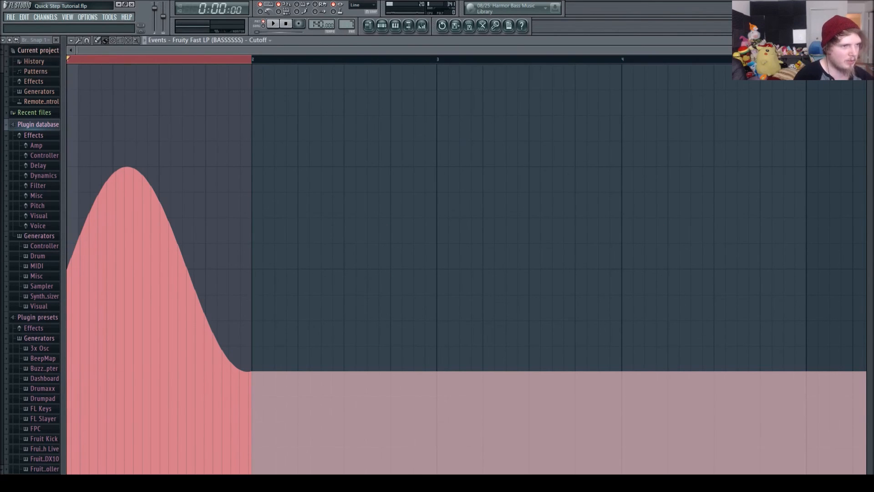
{"action": "key", "text": "space"}
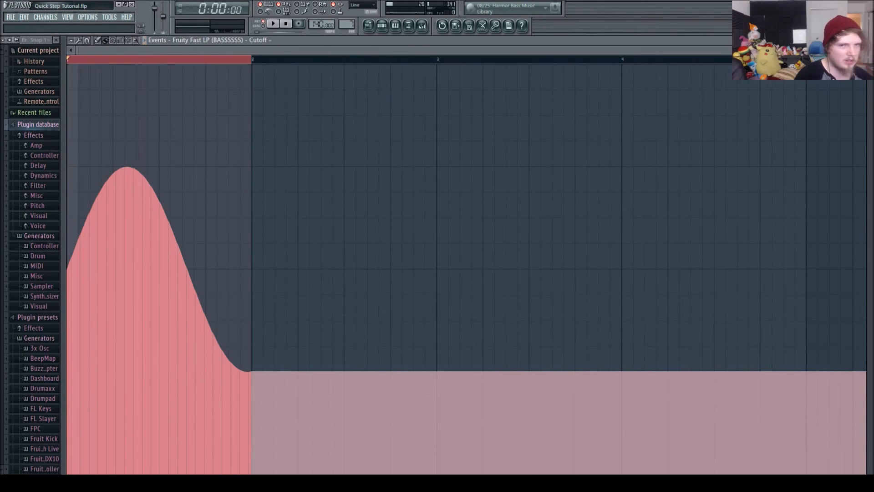
{"action": "key", "text": "space"}
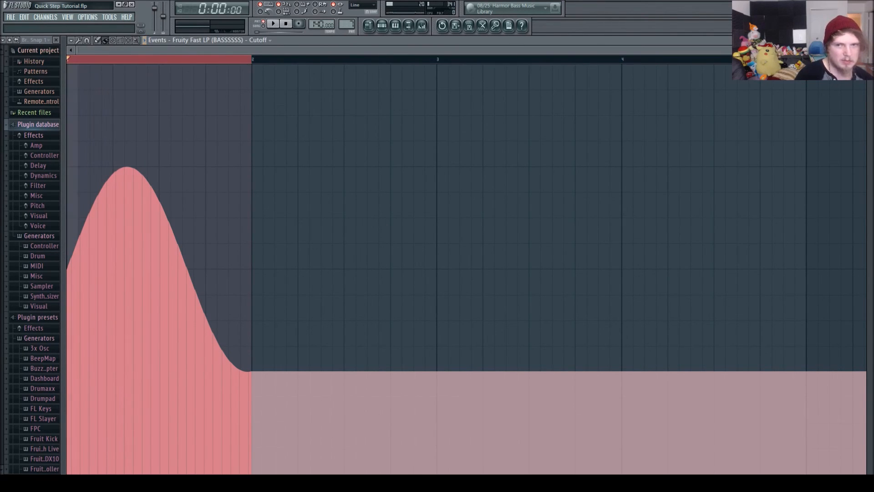
{"action": "key", "text": "space"}
{"action": "key", "text": "space"}
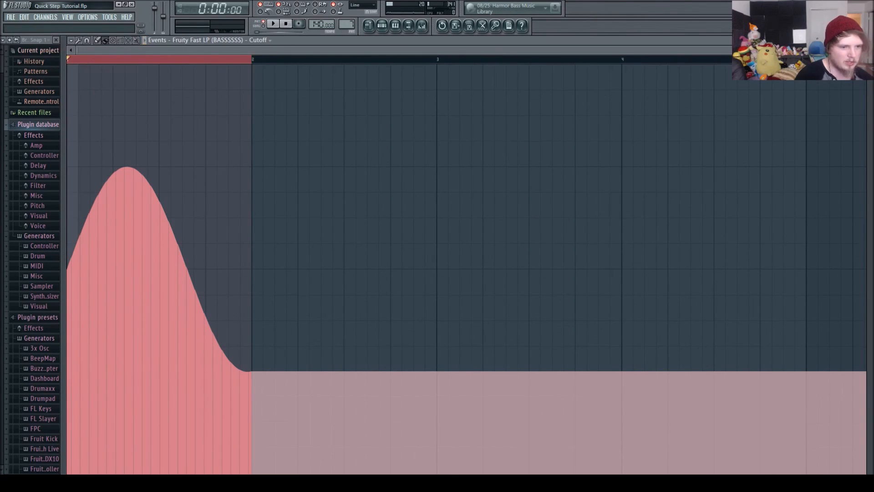
- Regenerate the bar 1 cutoff LFO as four nearly full-range cycles and preview it in song mode
{"action": "key", "text": "Delete"}
{"action": "left_click", "coordinate": [260, 26]}
{"action": "key", "text": "space"}
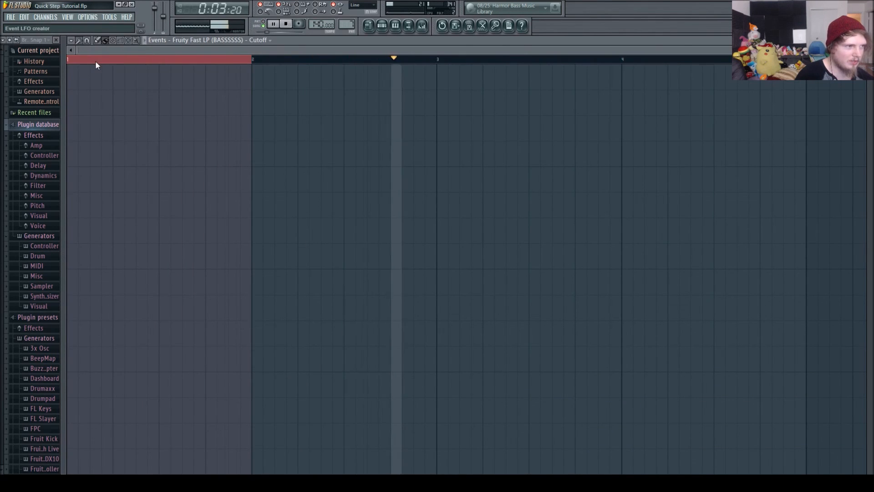
{"action": "key", "text": "ctrl+z"}
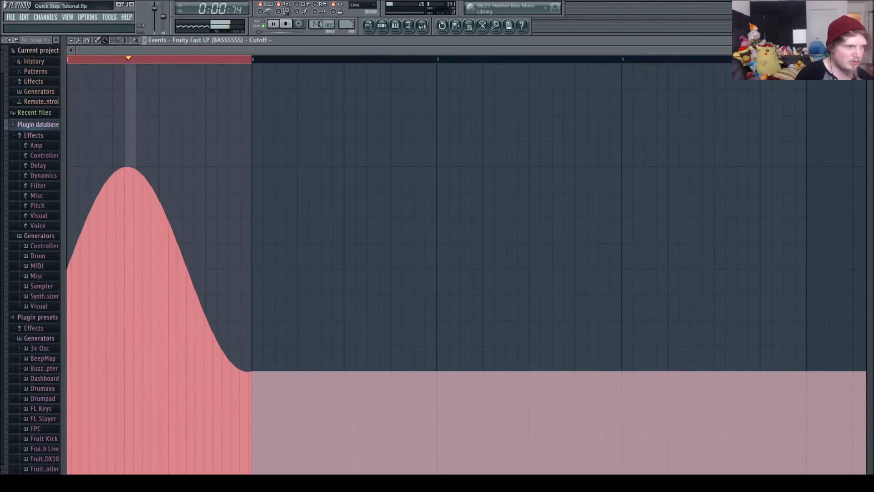
{"action": "key", "text": "space"}
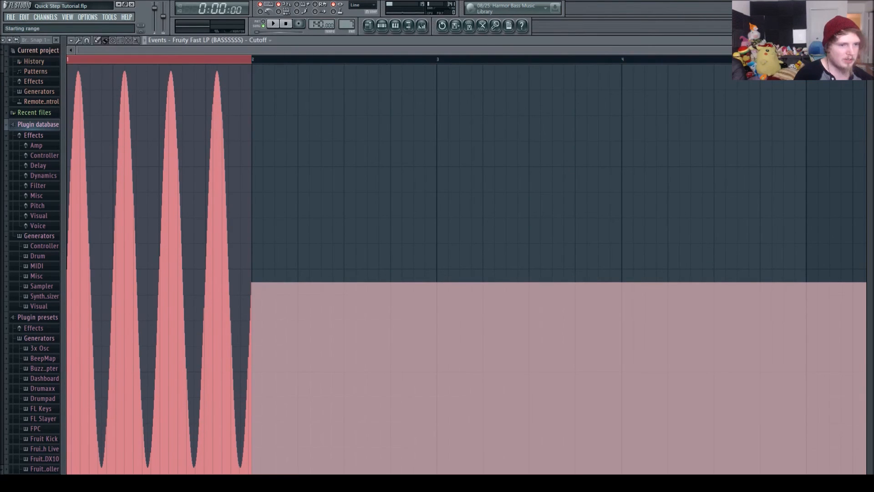
{"action": "key", "text": "space"}
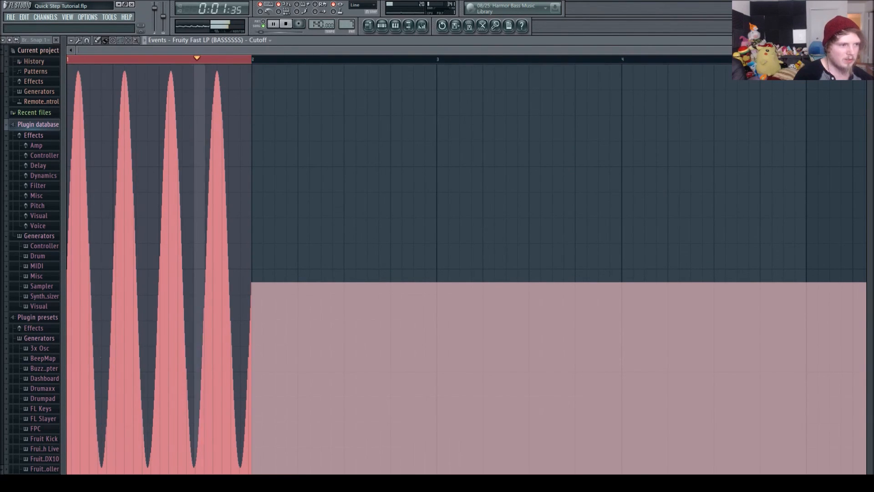
{"action": "key", "text": "space"}
{"action": "key", "text": "space"}
{"action": "key", "text": "space"}
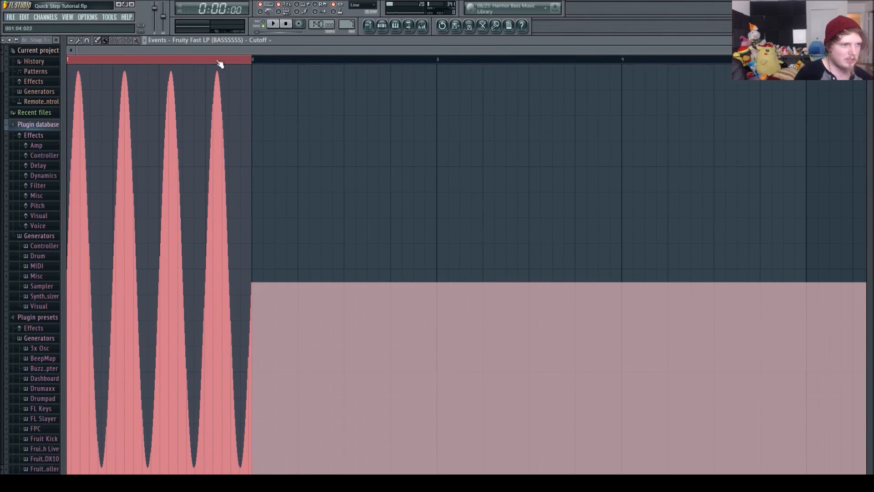
- Fill bar 2 of the cutoff events with the same four-cycle LFO wave and play it back
{"action": "left_click_drag", "start_coordinate": [253, 59], "coordinate": [440, 59]}
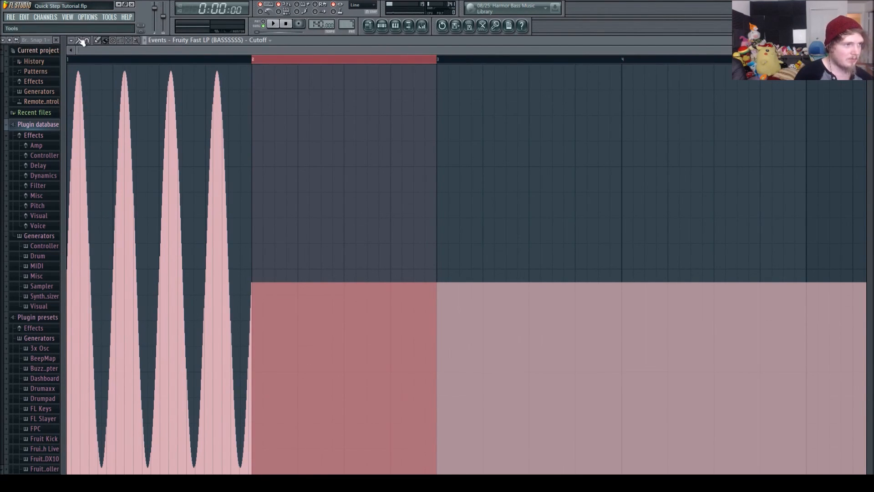
{"action": "key", "text": "ctrl+v"}
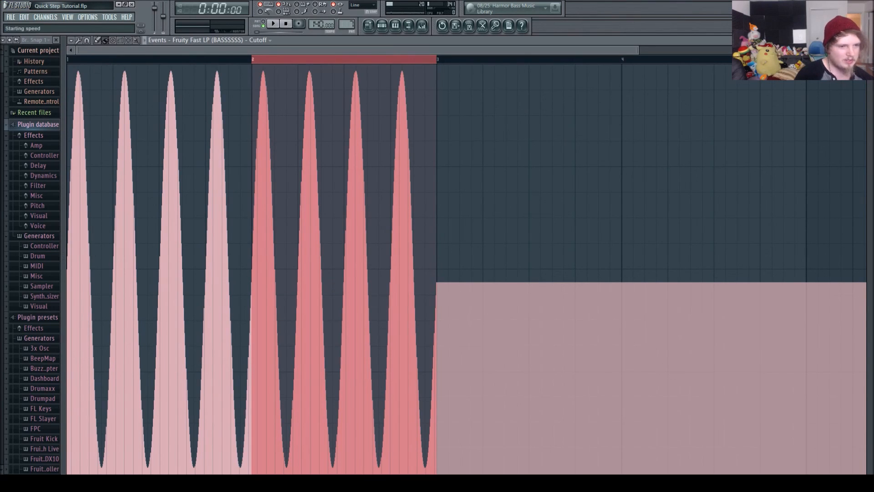
{"action": "key", "text": "space"}
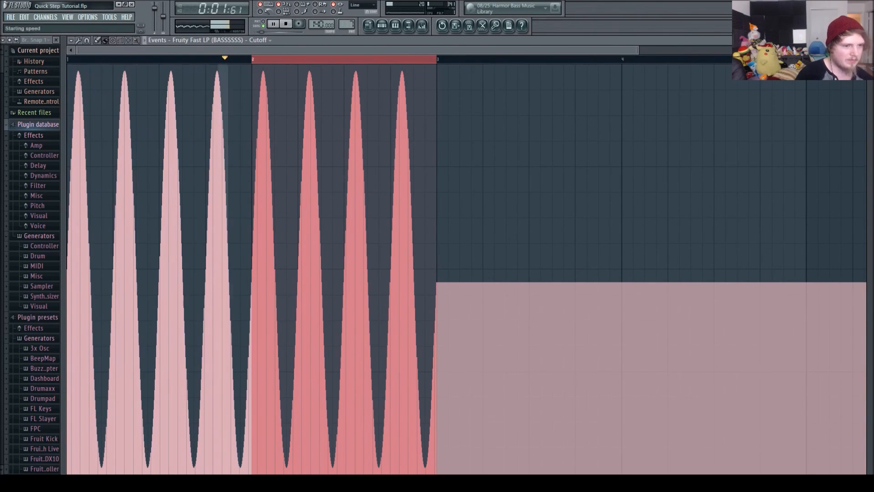
{"action": "key", "text": "space"}
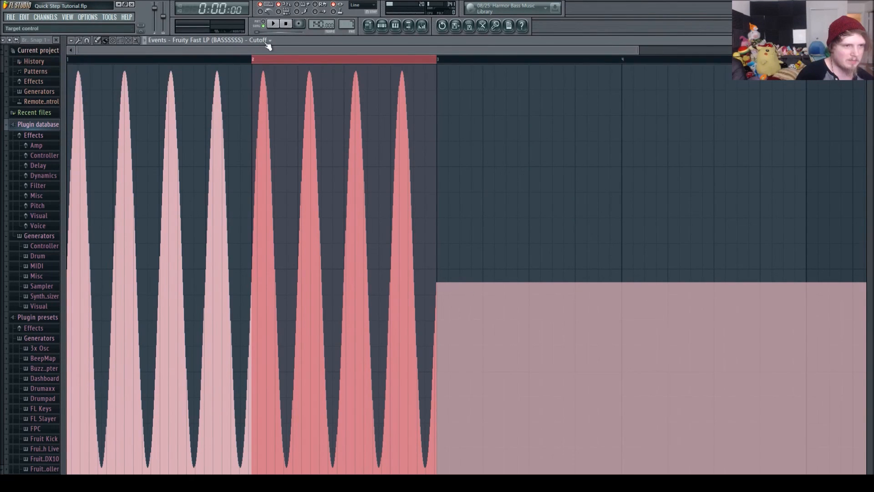
- Replace the cutoff wave in the second half of bar 2 with four faster LFO cycles and preview the change
{"action": "left_click_drag", "start_coordinate": [279, 58], "coordinate": [346, 68]}
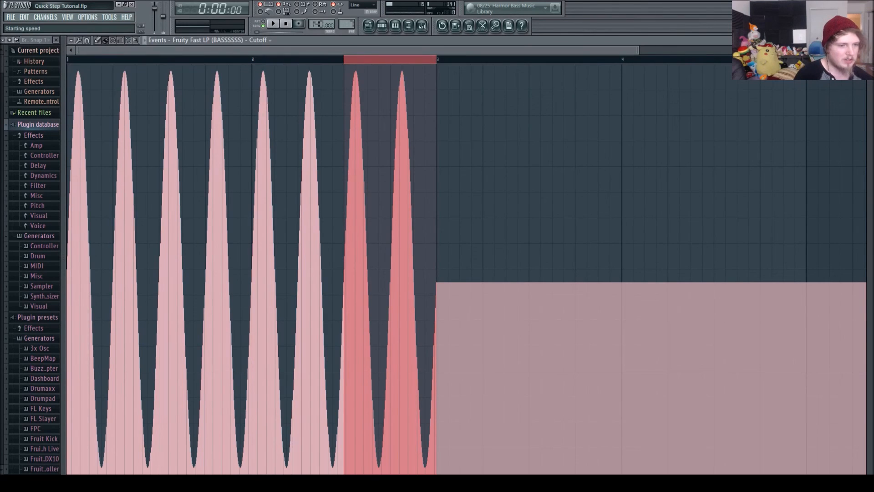
{"action": "left_click_drag", "start_coordinate": [437, 246], "coordinate": [437, 255]}
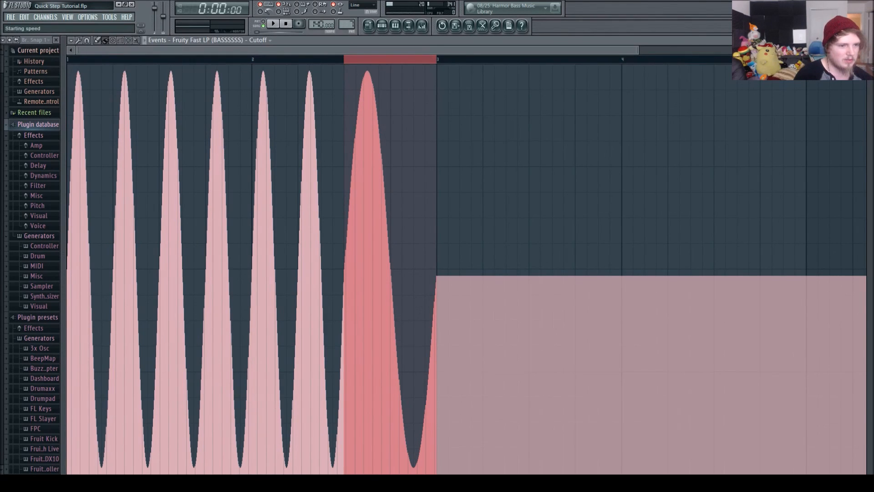
{"action": "left_click_drag", "start_coordinate": [437, 246], "coordinate": [437, 228]}
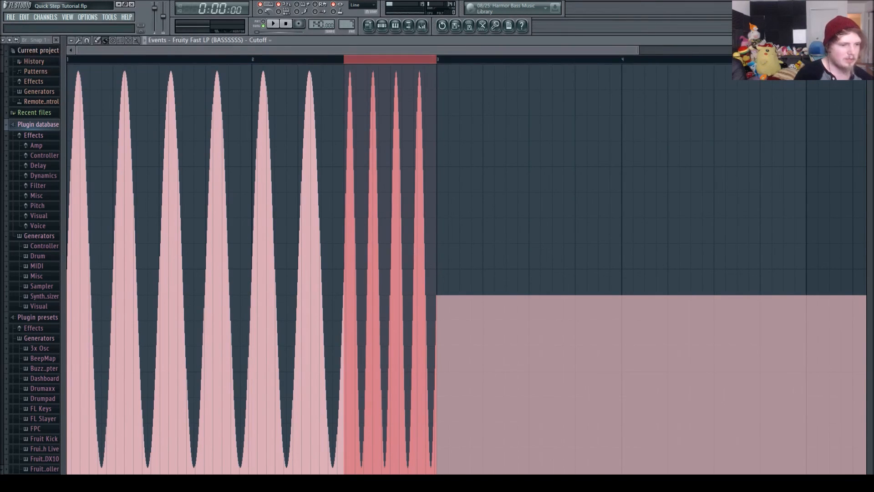
{"action": "key", "text": "space"}
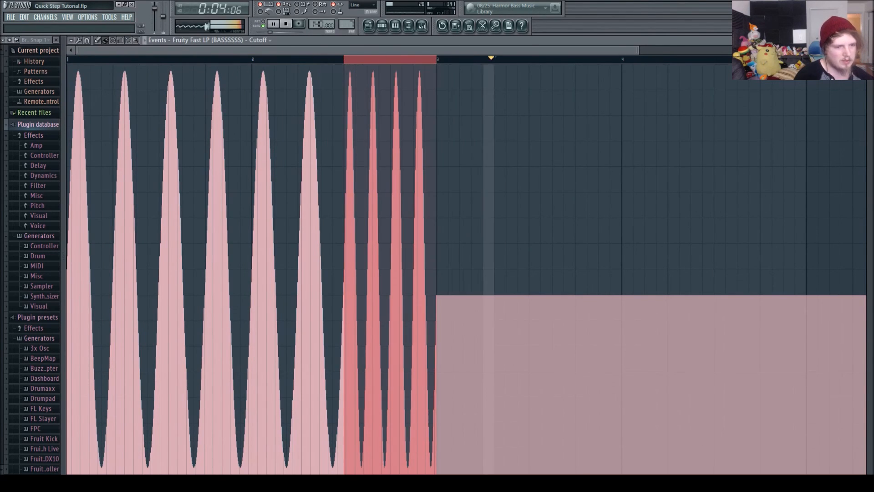
{"action": "key", "text": "space"}
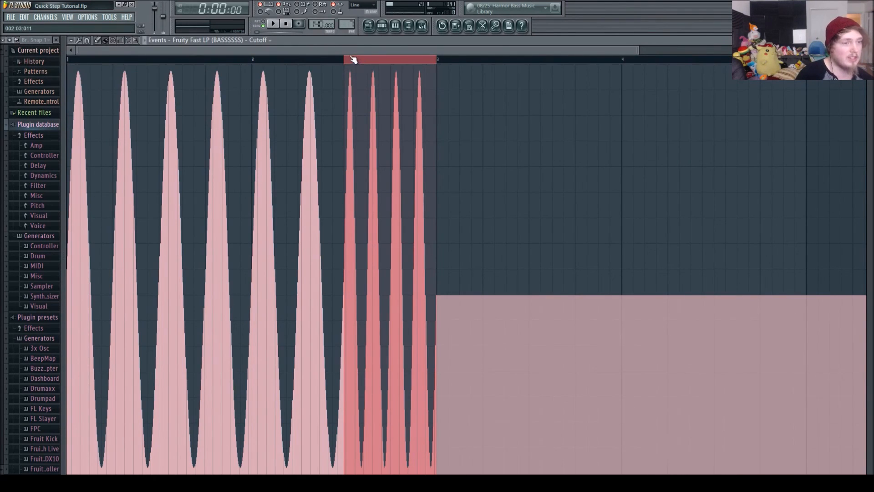
- Draw a straight rising cutoff ramp across bar 3, from just below mid-height to near the maximum, and play it back
{"action": "left_click_drag", "start_coordinate": [353, 58], "coordinate": [624, 70]}
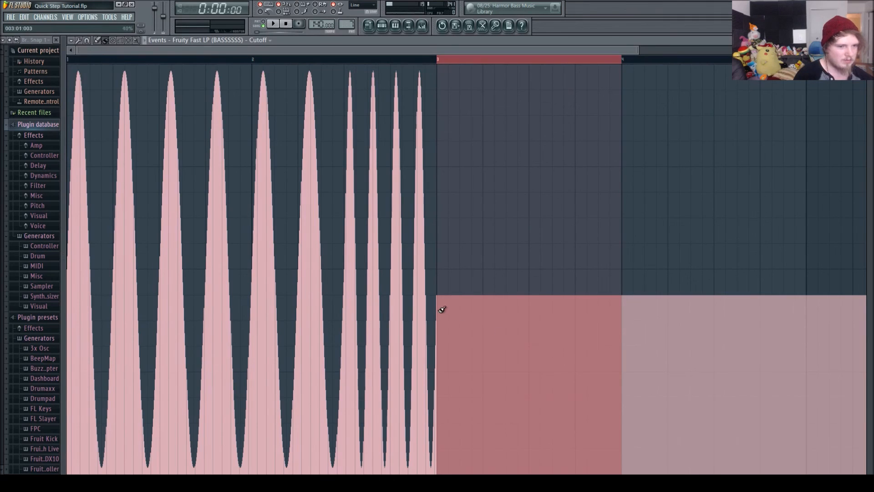
{"action": "mouse_move", "coordinate": [437, 297]}
{"action": "left_mouse_down"}
{"action": "mouse_move", "coordinate": [587, 198]}
{"action": "mouse_move", "coordinate": [616, 222]}
{"action": "mouse_move", "coordinate": [610, 201]}
{"action": "mouse_move", "coordinate": [627, 98]}
{"action": "left_mouse_up"}
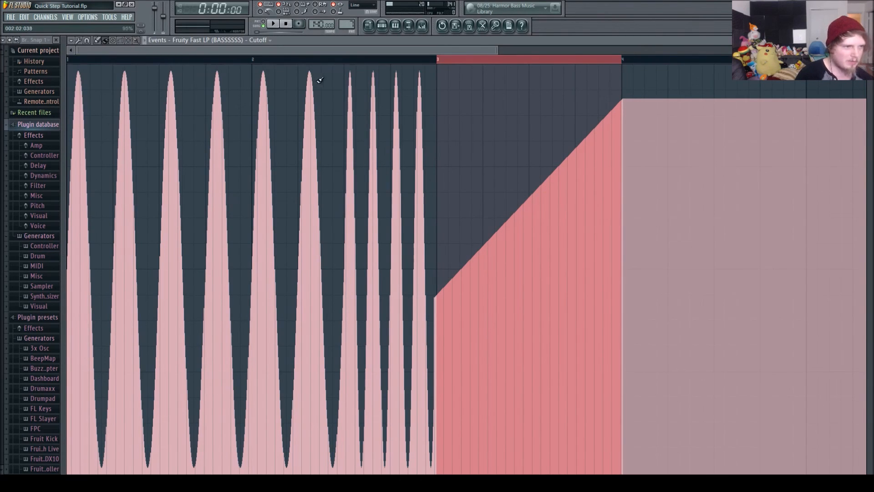
{"action": "key", "text": "space"}
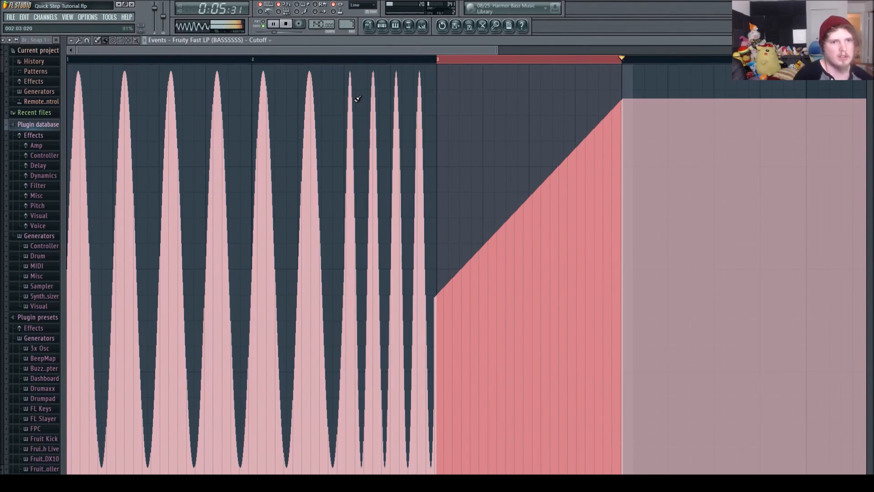
{"action": "key", "text": "space"}
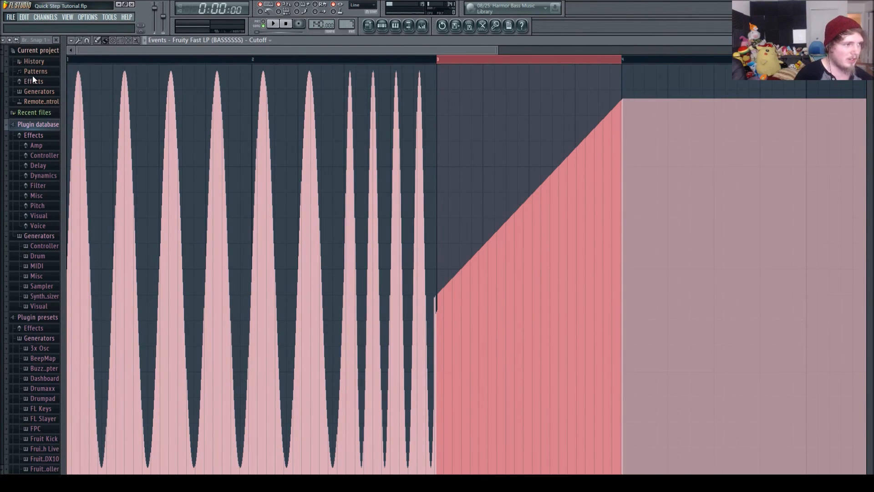
- Fill bars 4 to 8 with cutoff LFO waves of varying speed, slow in bar 7 and fastest late in bar 8, and preview the playlist
{"action": "left_click_drag", "start_coordinate": [497, 50], "coordinate": [798, 50]}
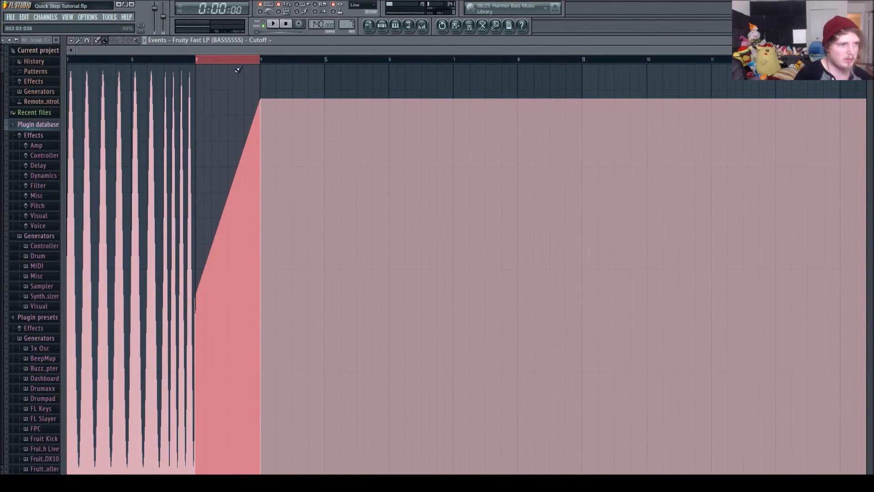
{"action": "left_click_drag", "start_coordinate": [261, 60], "coordinate": [585, 50]}
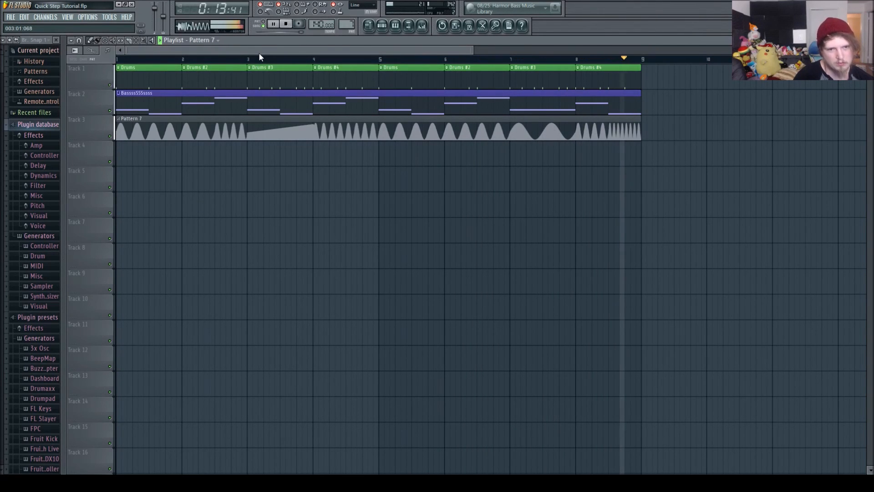
{"action": "key", "text": "space"}
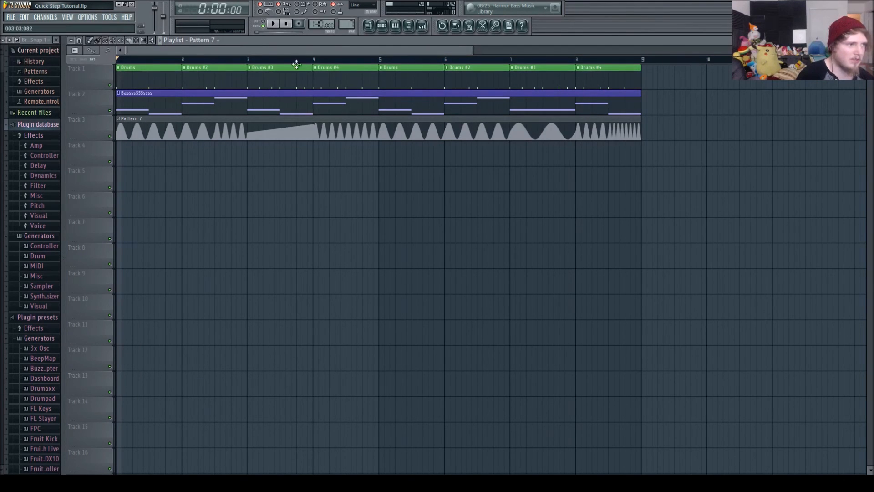
- Bring up the mixer with the bass track's effect slots over the playlist
{"action": "scroll", "coordinate": [364, 50], "scroll_direction": "down", "scroll_amount": 3}
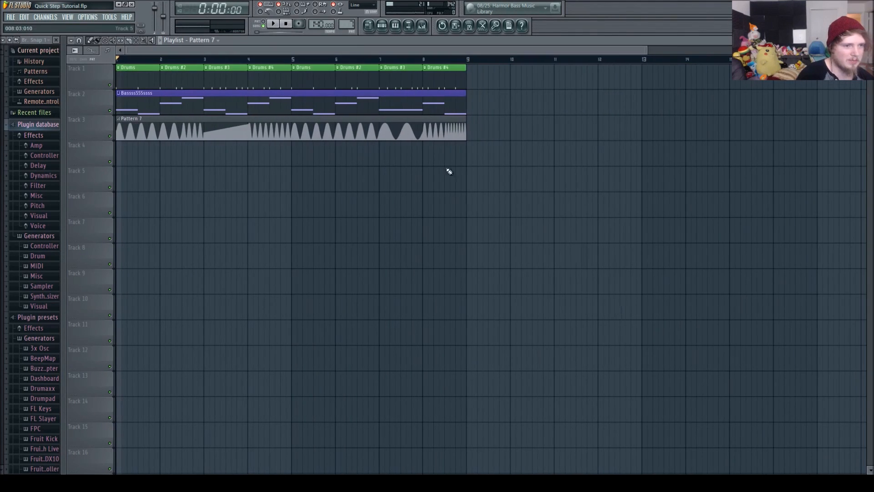
{"action": "left_click", "coordinate": [423, 26]}
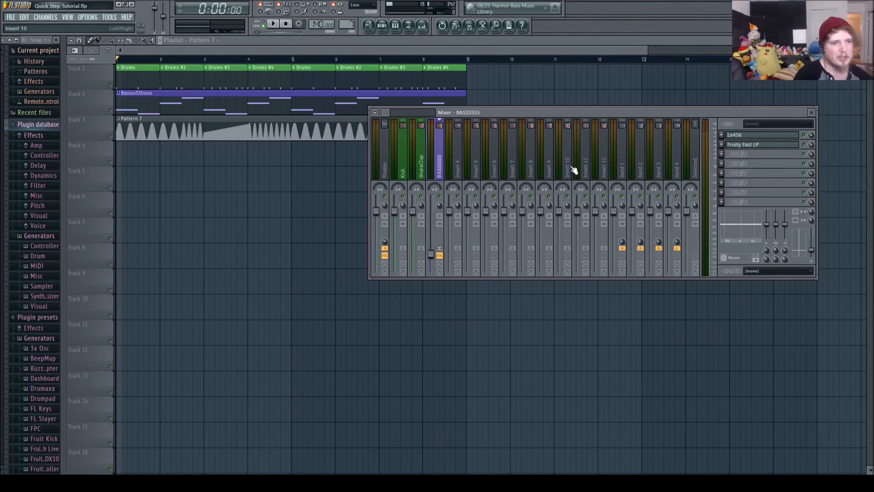